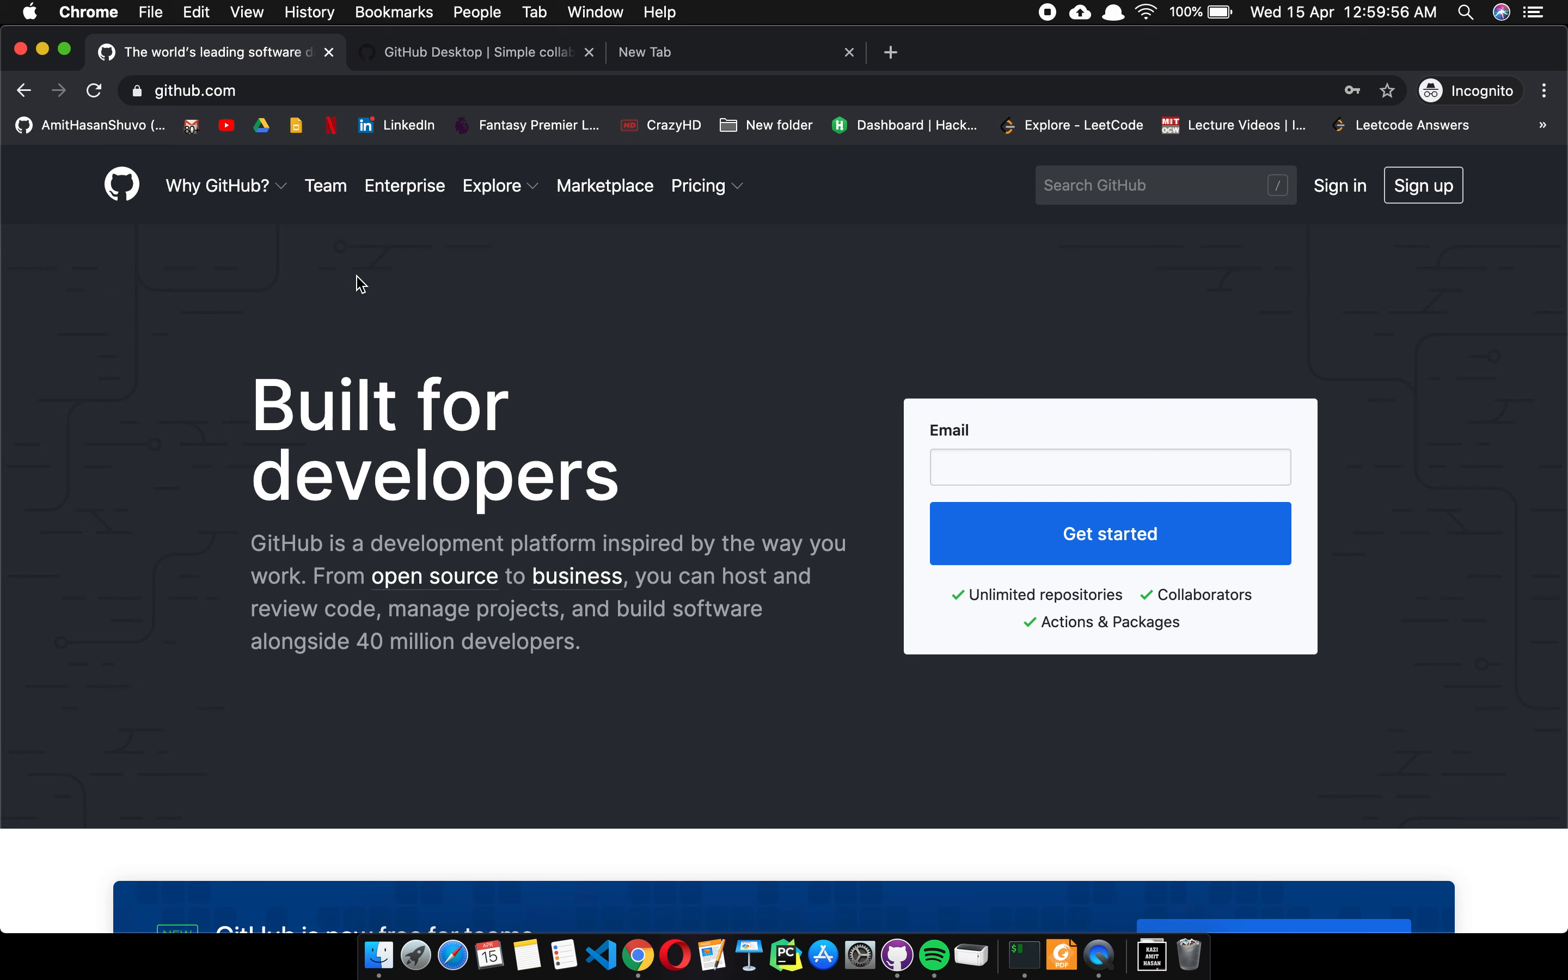
# View the GitHub Desktop download page in the browser.
pyautogui.click(436, 58)
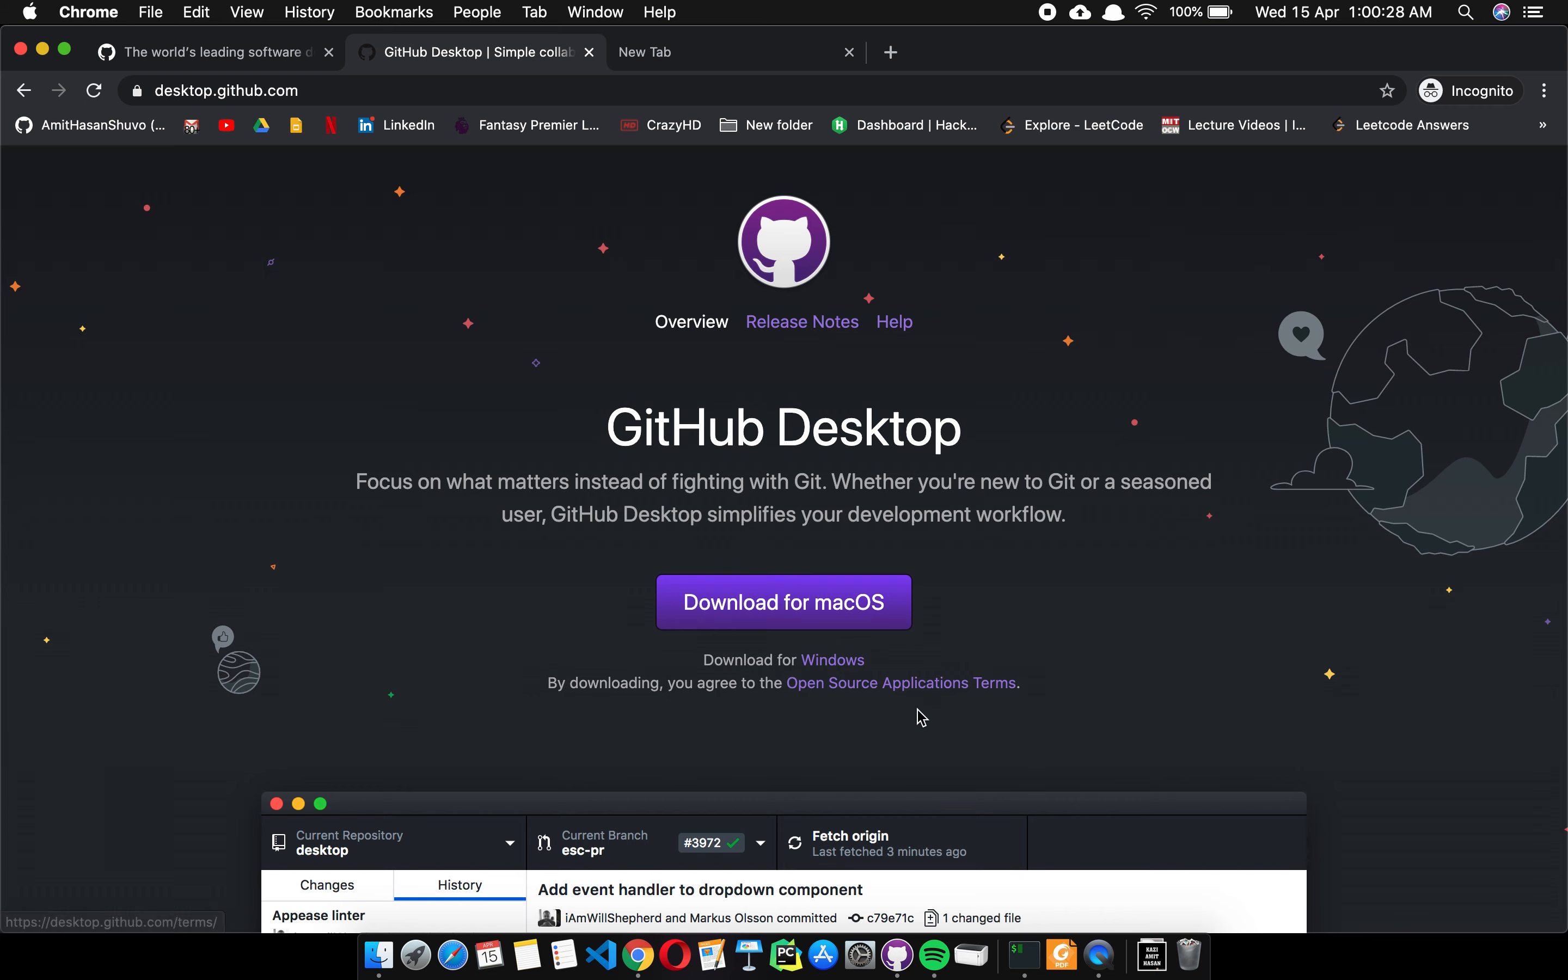
pyautogui.scroll(-2, 917, 728)
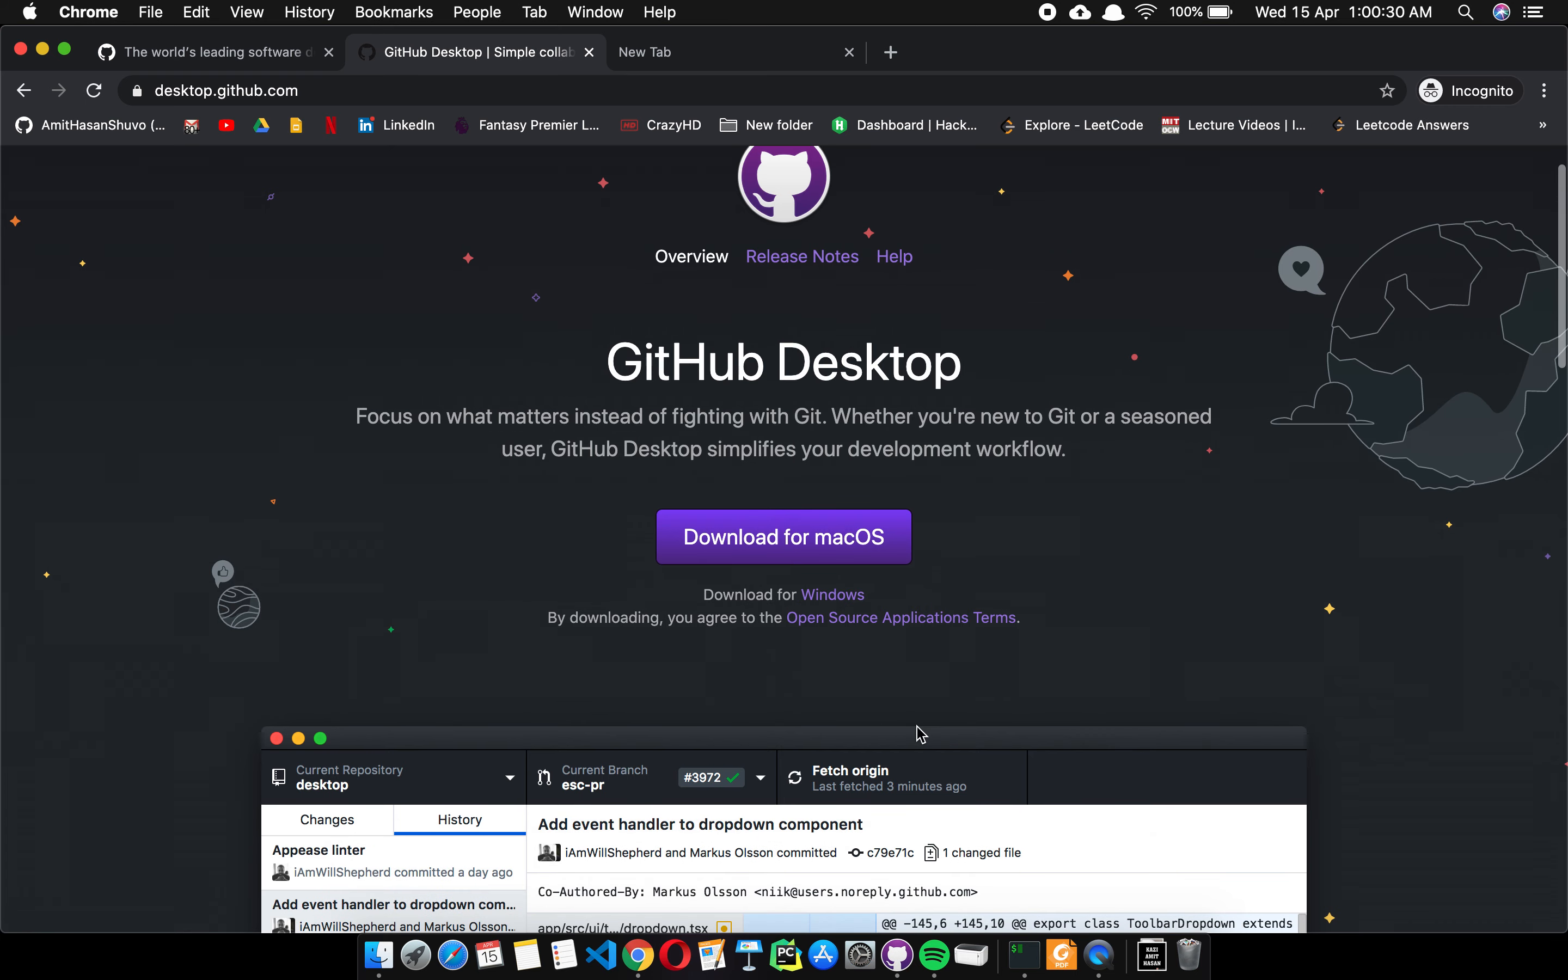
# Switch to GitHub Desktop and start a new repository named Test.
pyautogui.click(899, 949)
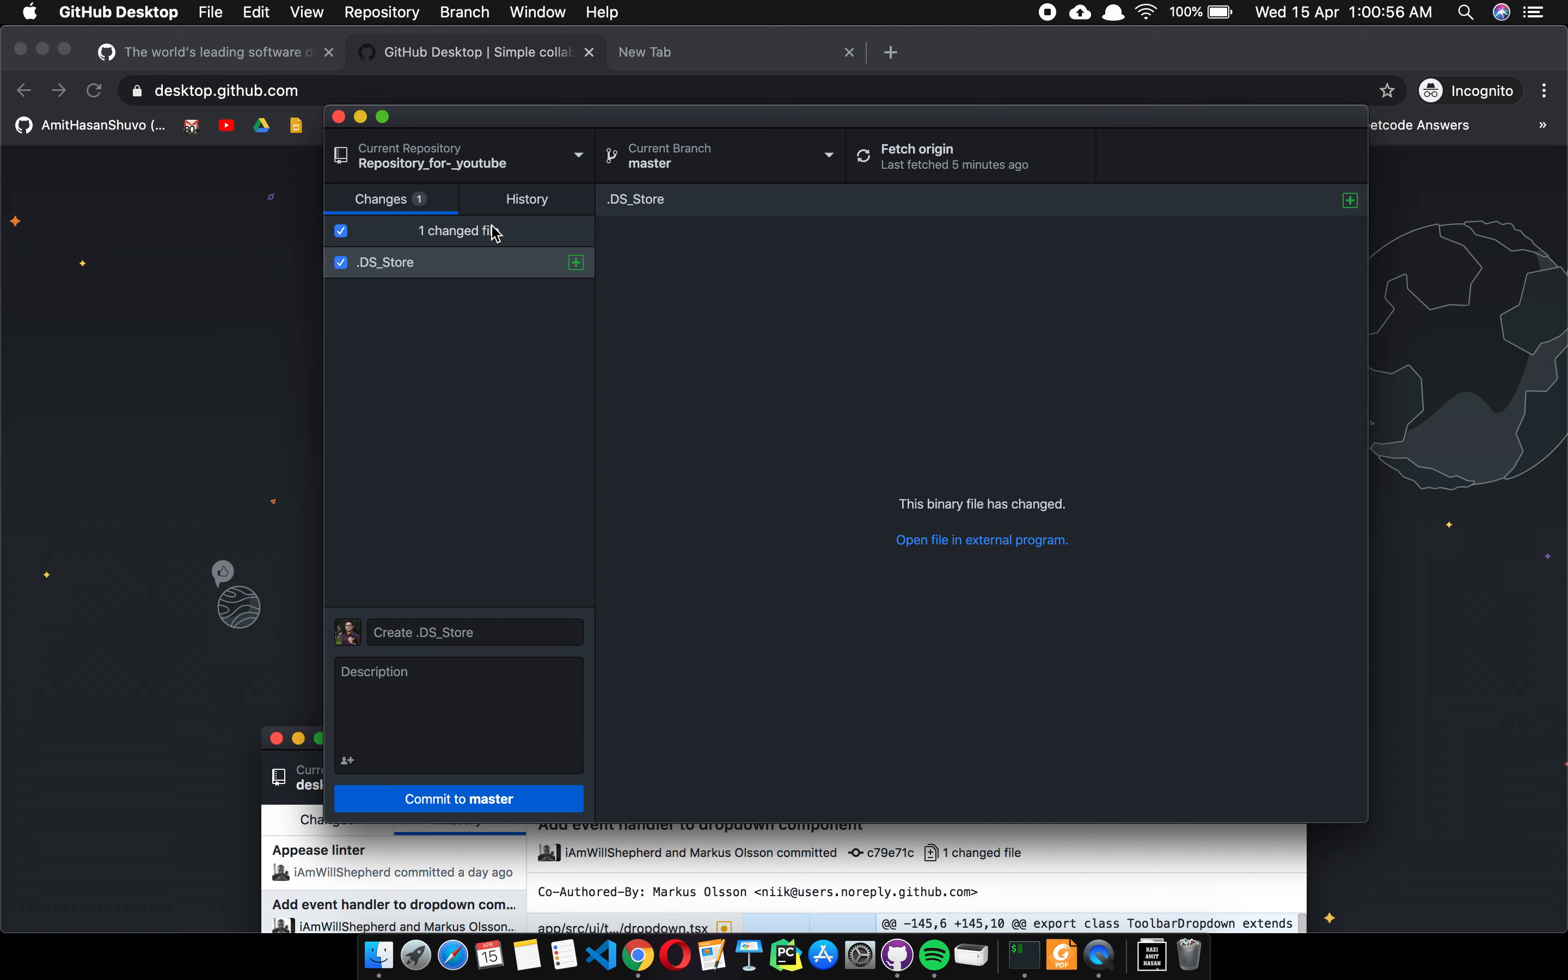
pyautogui.click(511, 176)
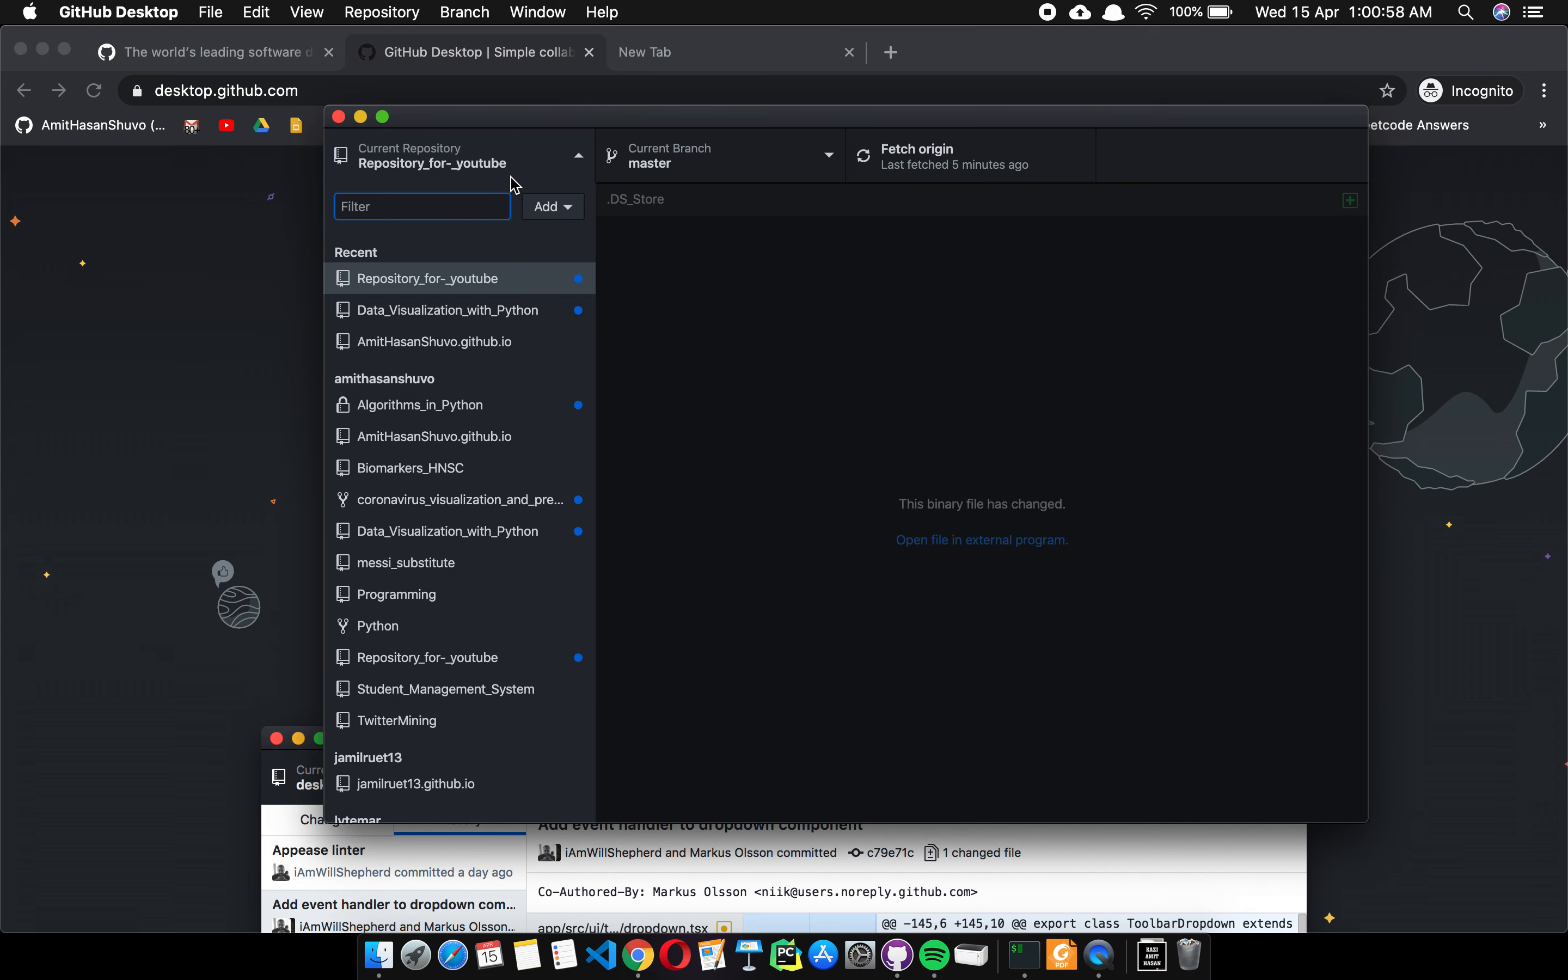
pyautogui.click(206, 16)
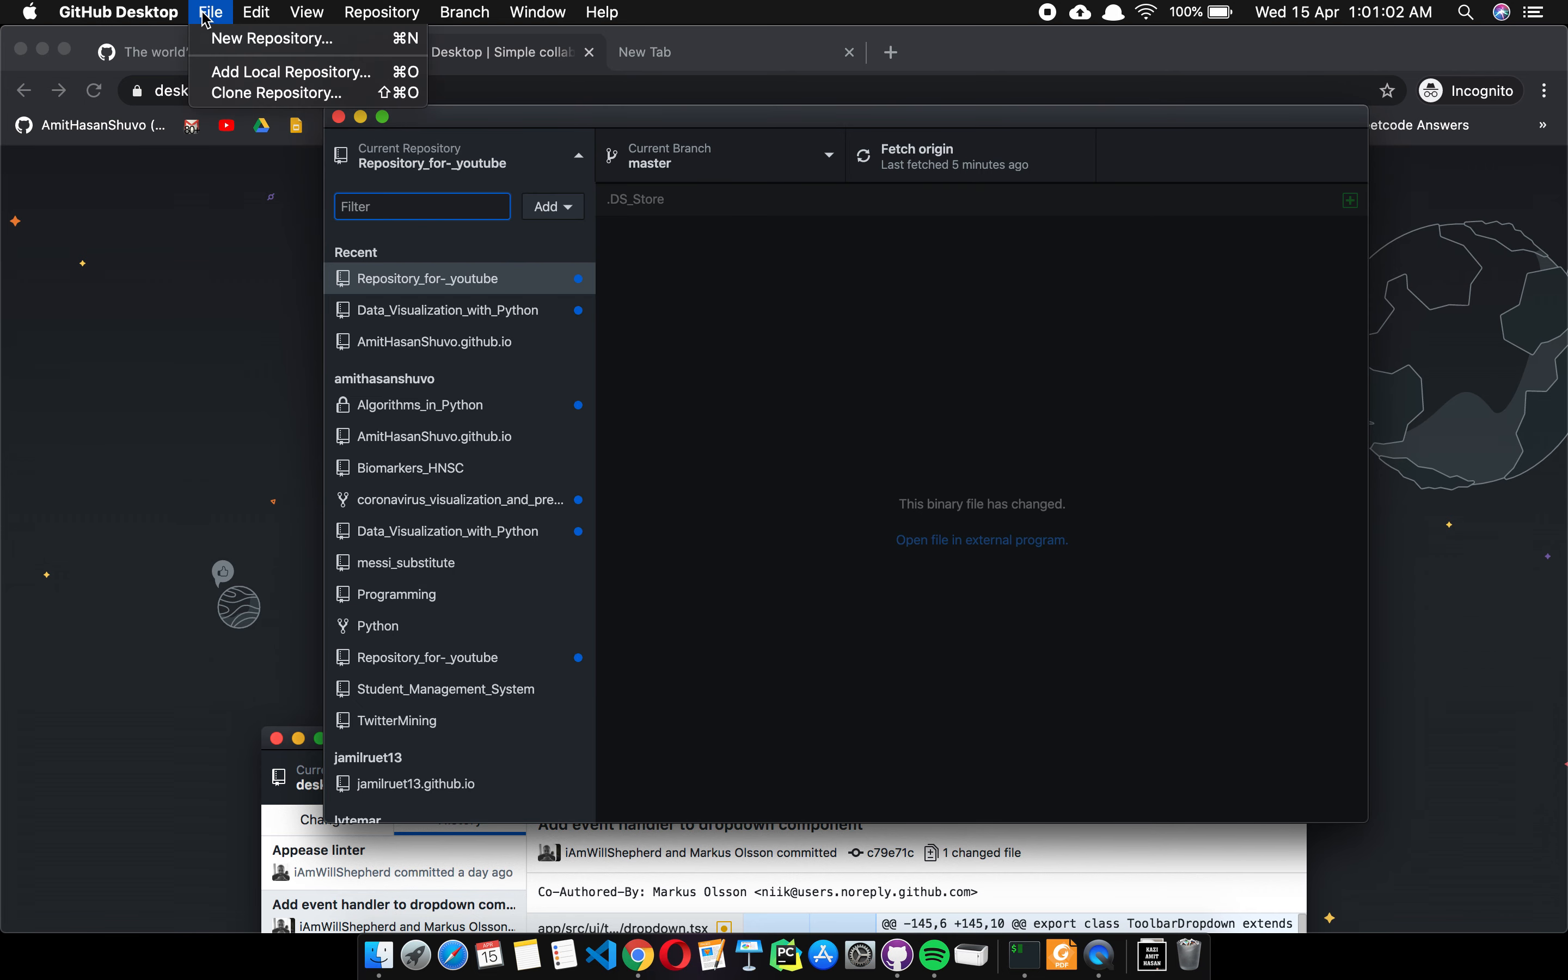
pyautogui.click(215, 41)
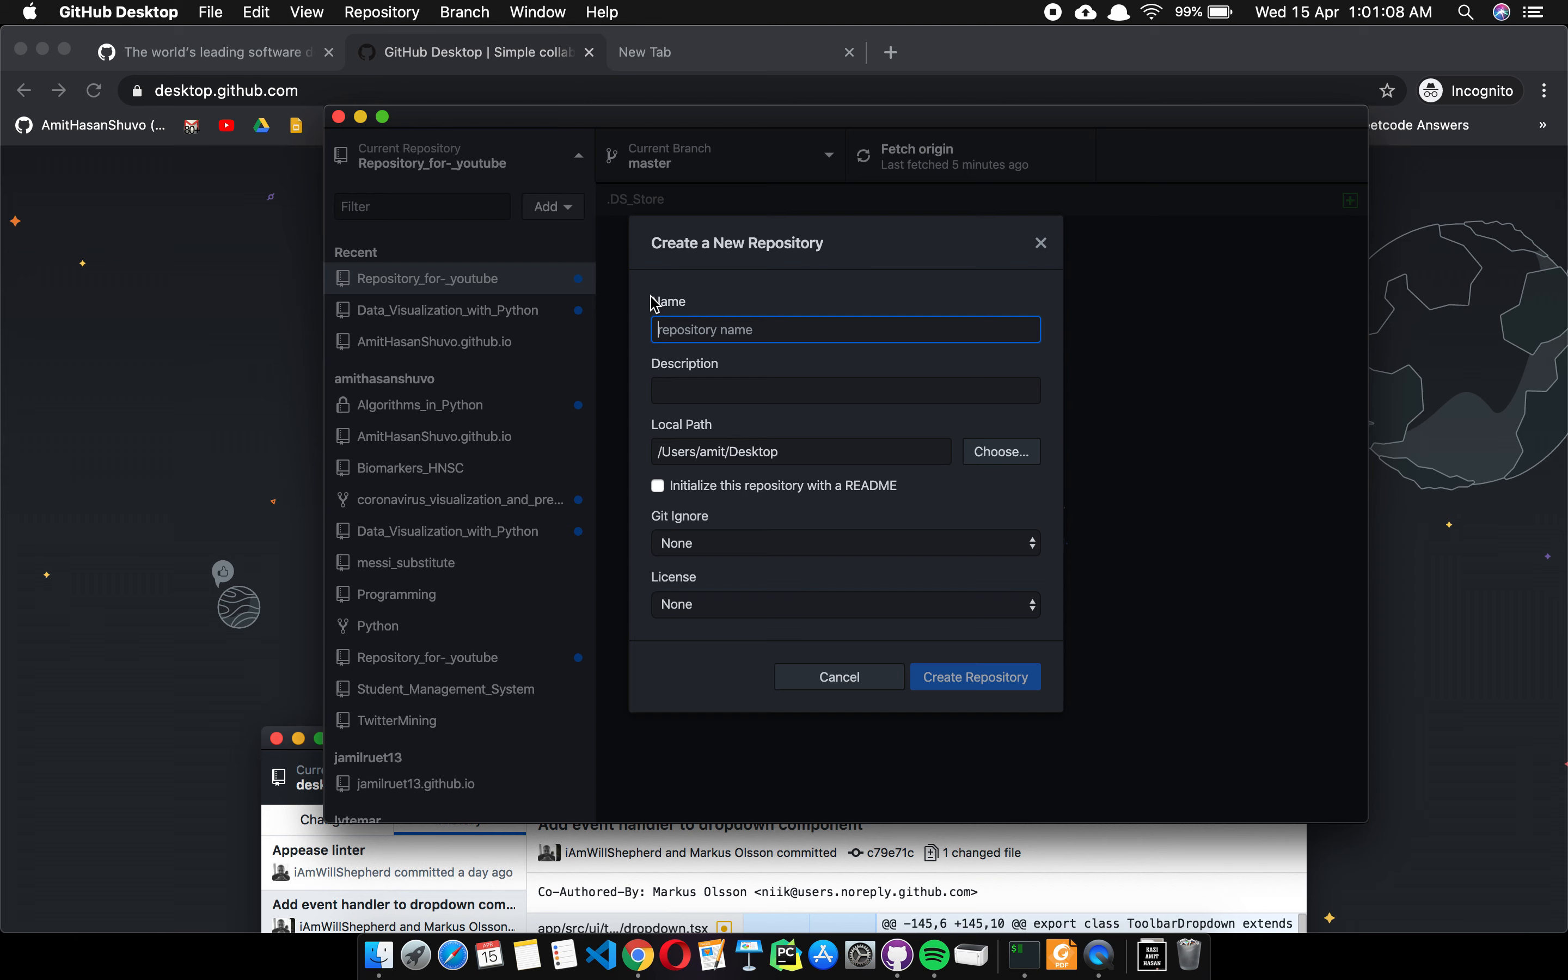
pyautogui.write('test')
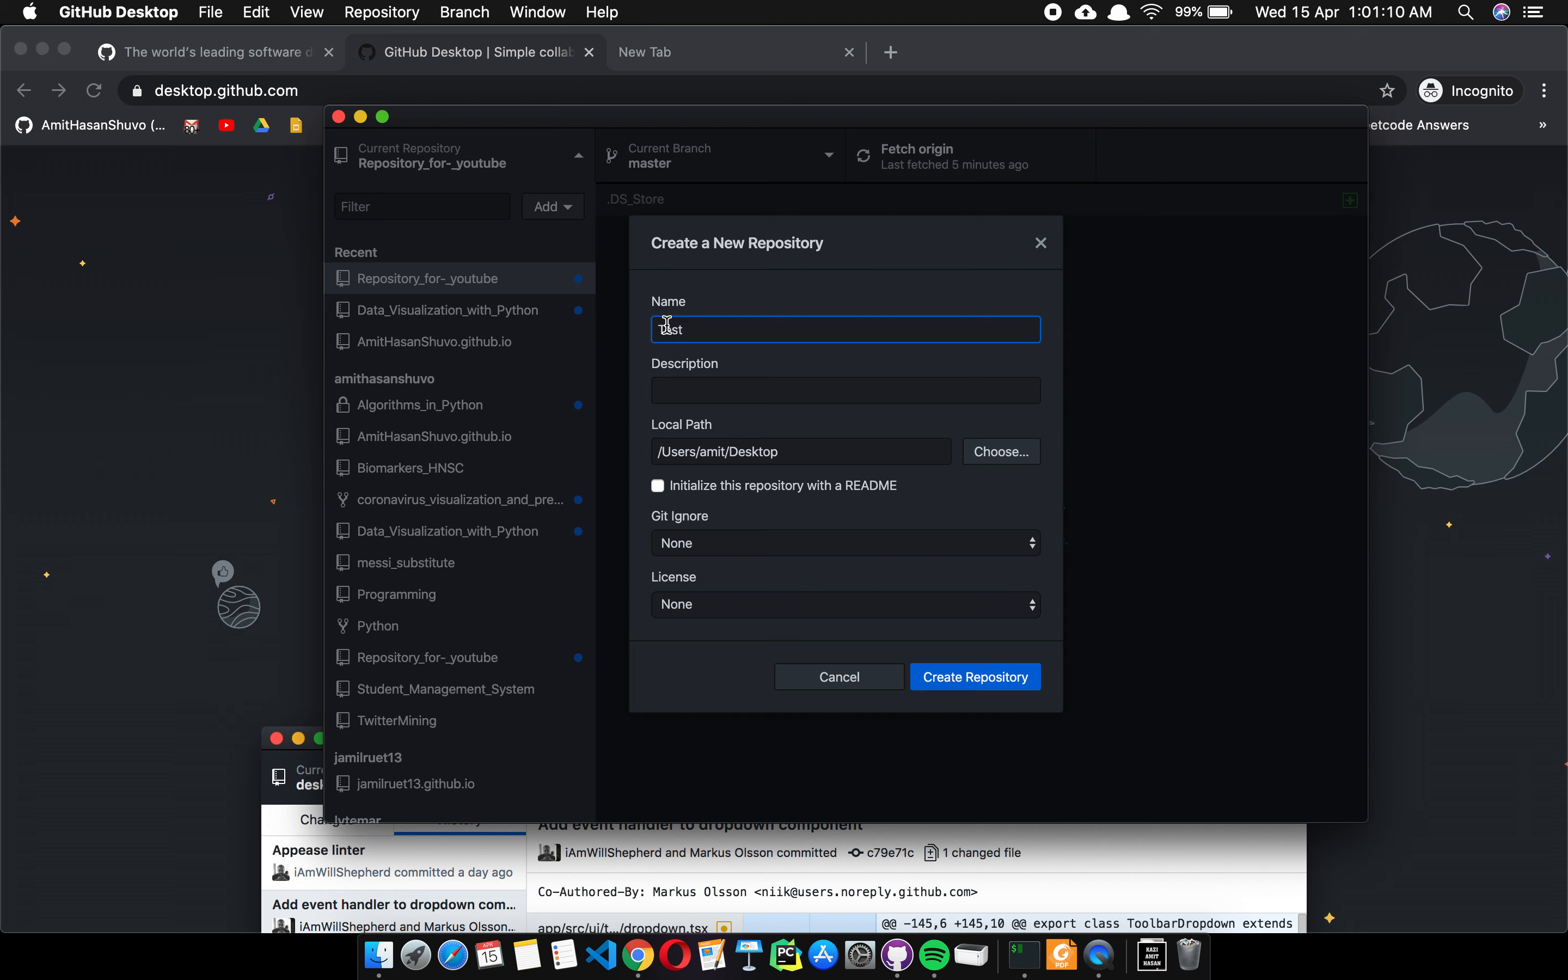
# Enter "This is a test repo" as the new repository's description.
pyautogui.click(686, 389)
pyautogui.write('Thus')
pyautogui.press('BackSpace')
pyautogui.press('BackSpace')
pyautogui.press('BackSpace')
pyautogui.write('is is a test repo')
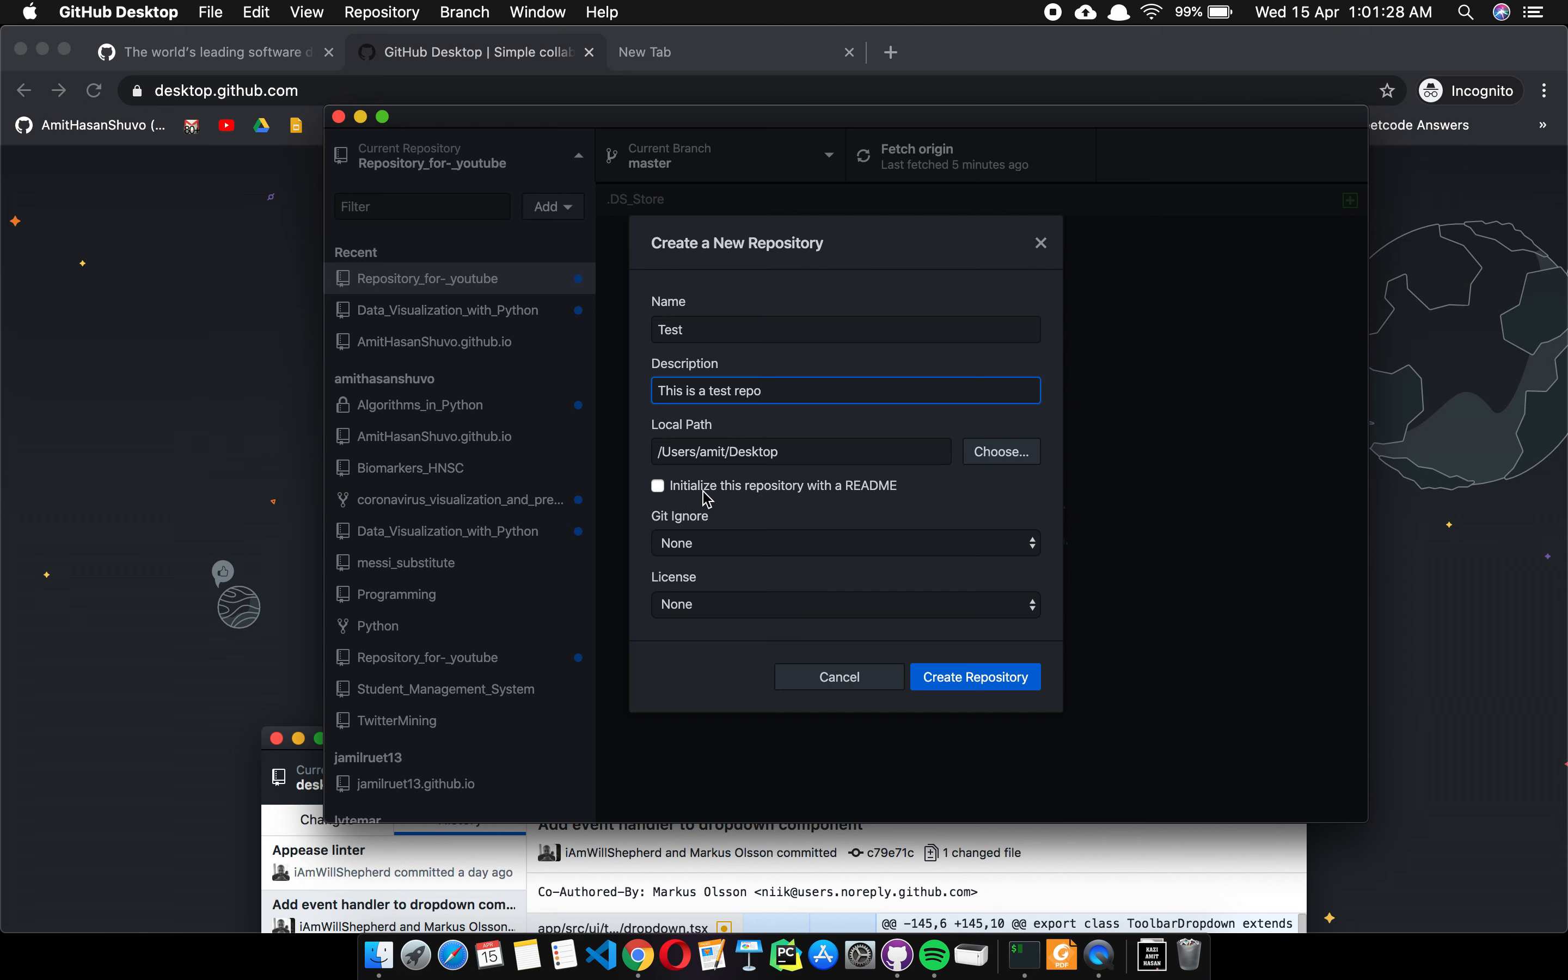
# Initialize the repository with a README, keep the license at None, and create it.
pyautogui.click(772, 491)
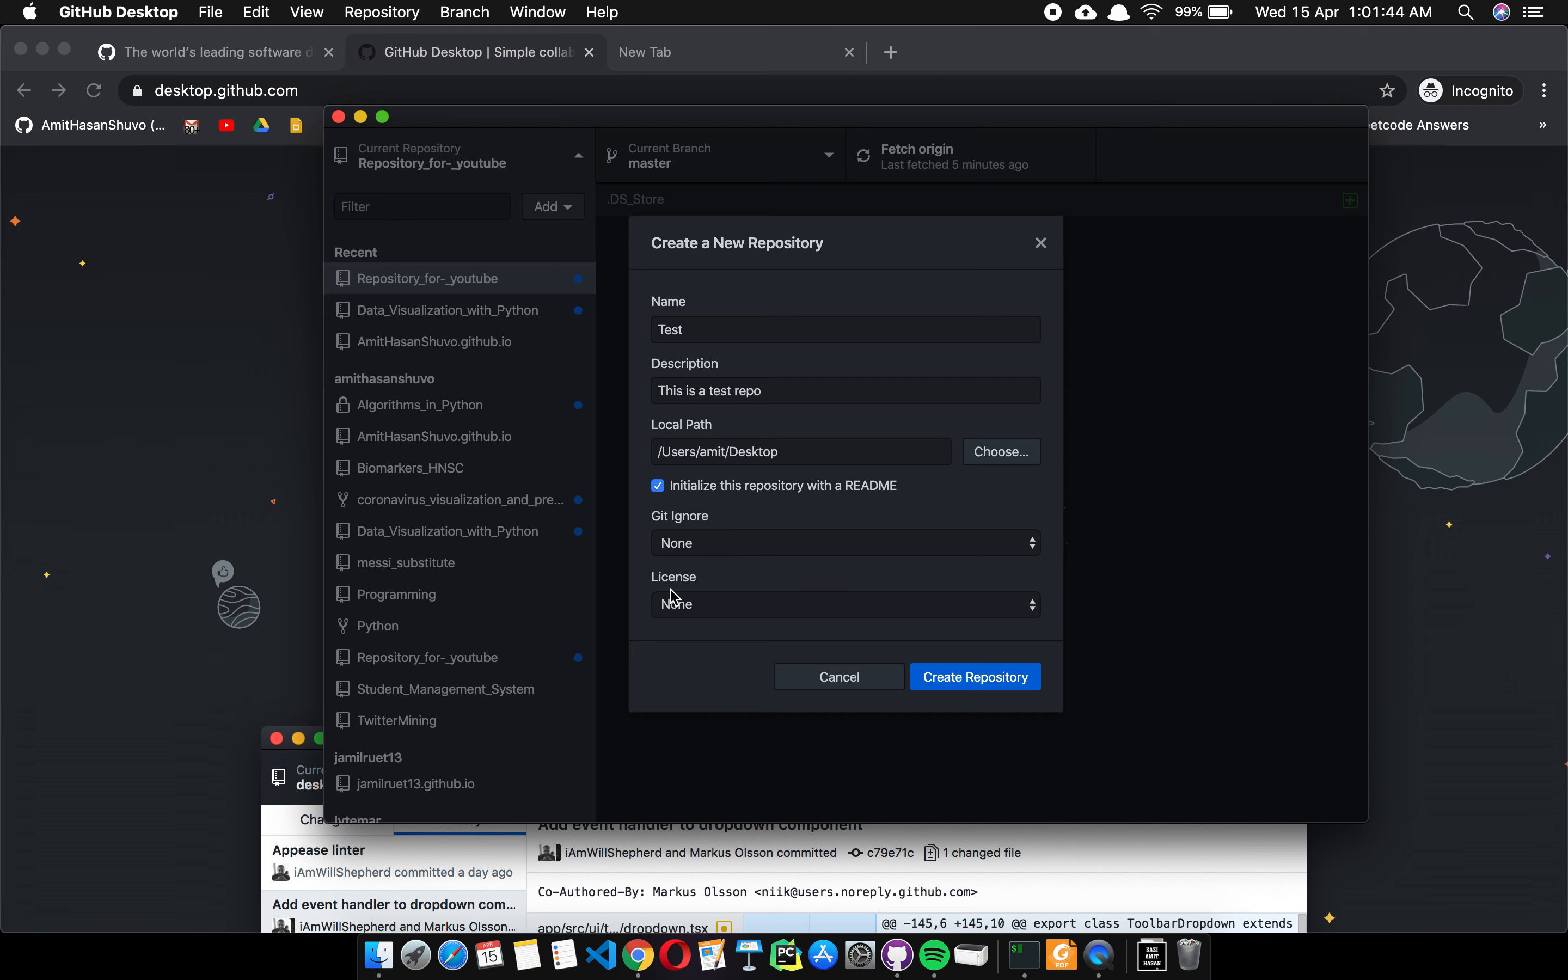
pyautogui.click(803, 609)
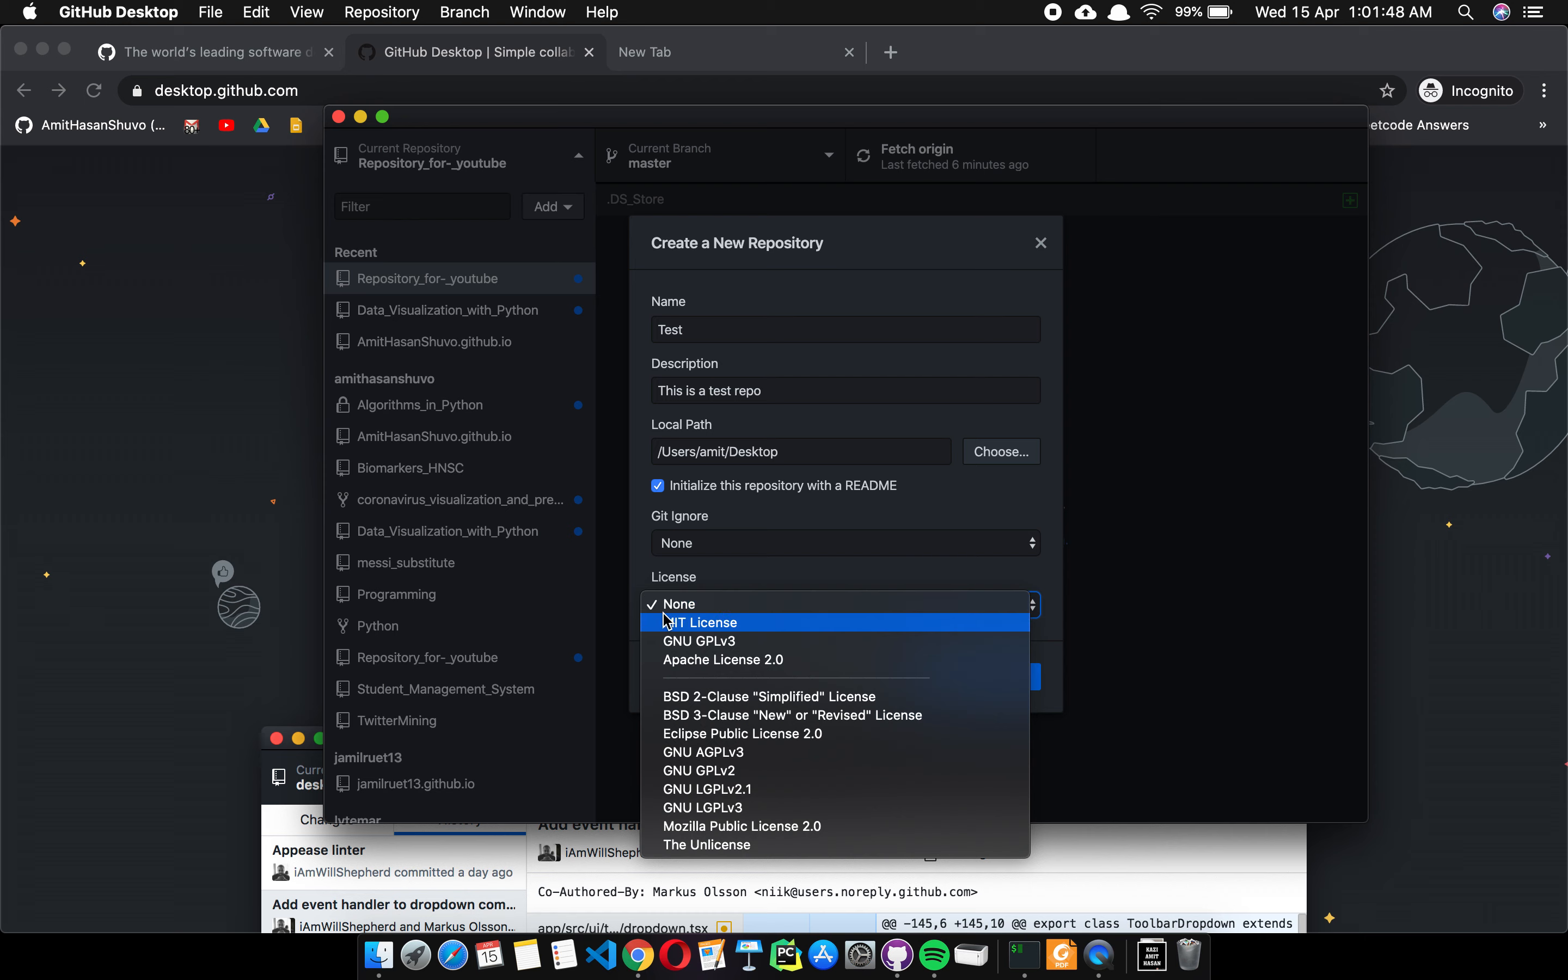
pyautogui.click(695, 612)
pyautogui.click(952, 680)
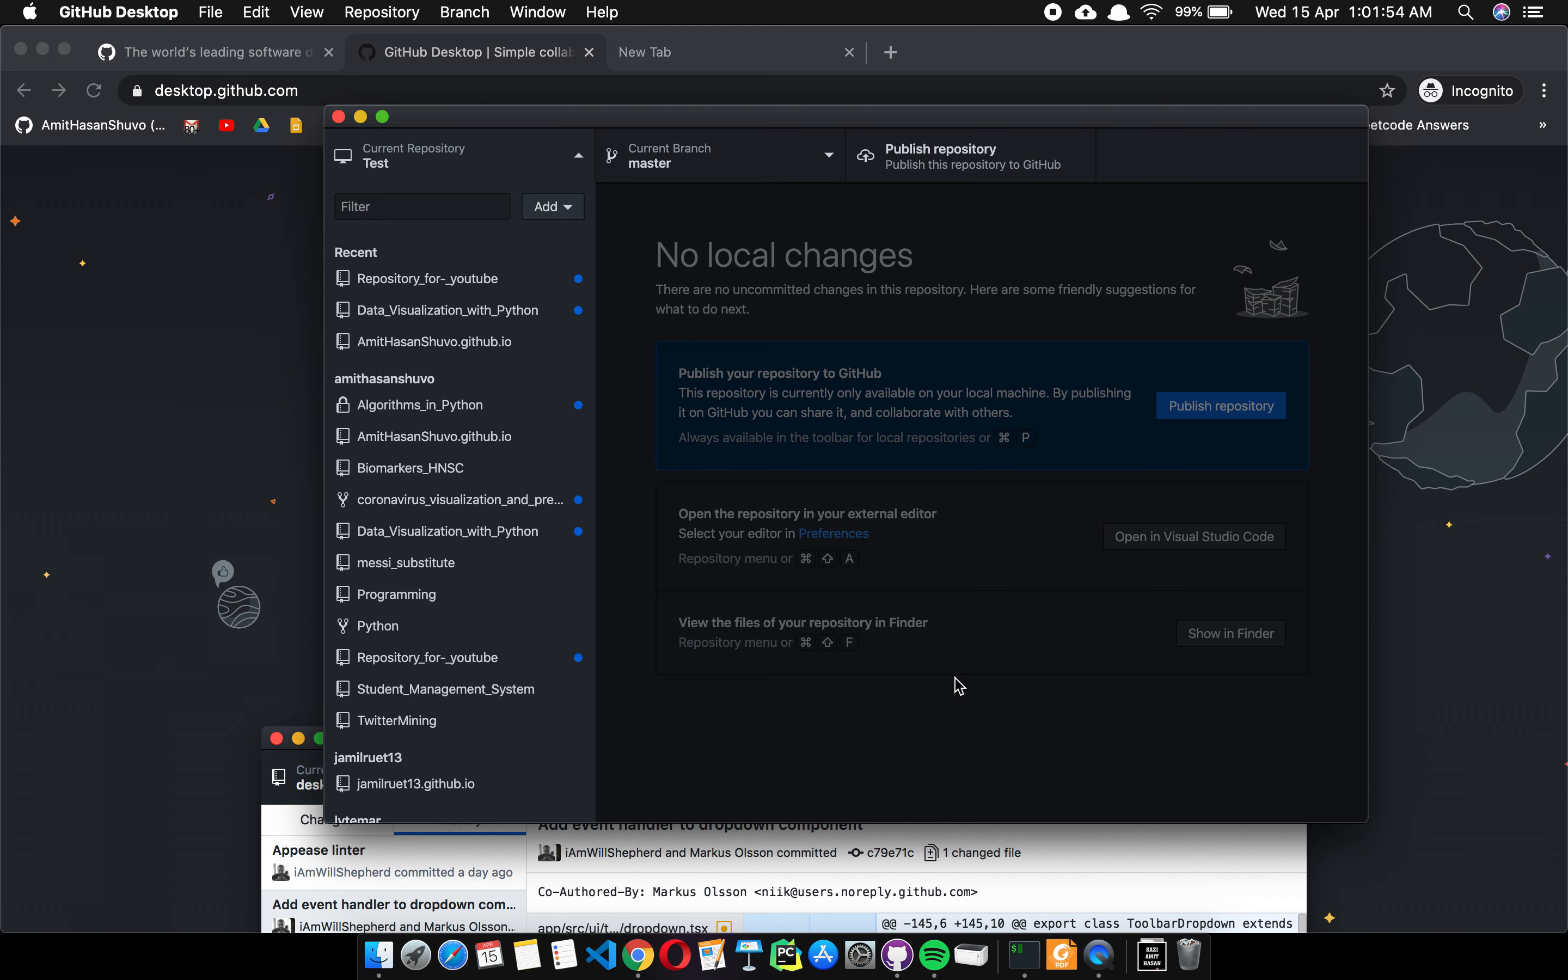
# Publish the Test repository to GitHub.com with its code not kept private, and select it as the current repository.
pyautogui.click(904, 166)
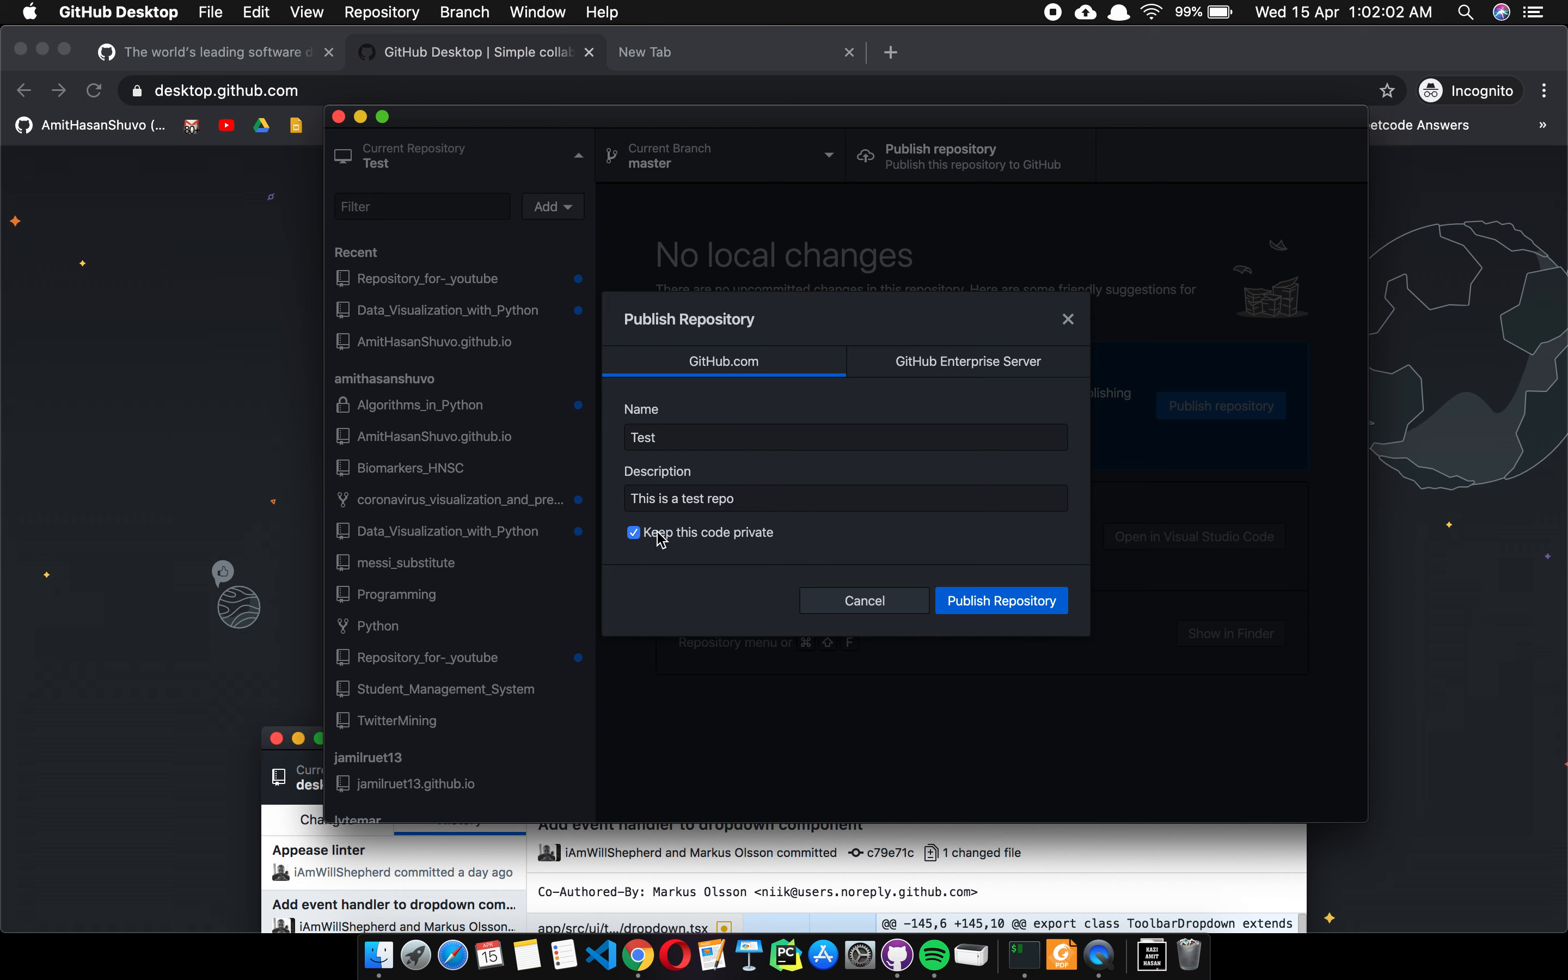
pyautogui.click(695, 538)
pyautogui.click(1014, 608)
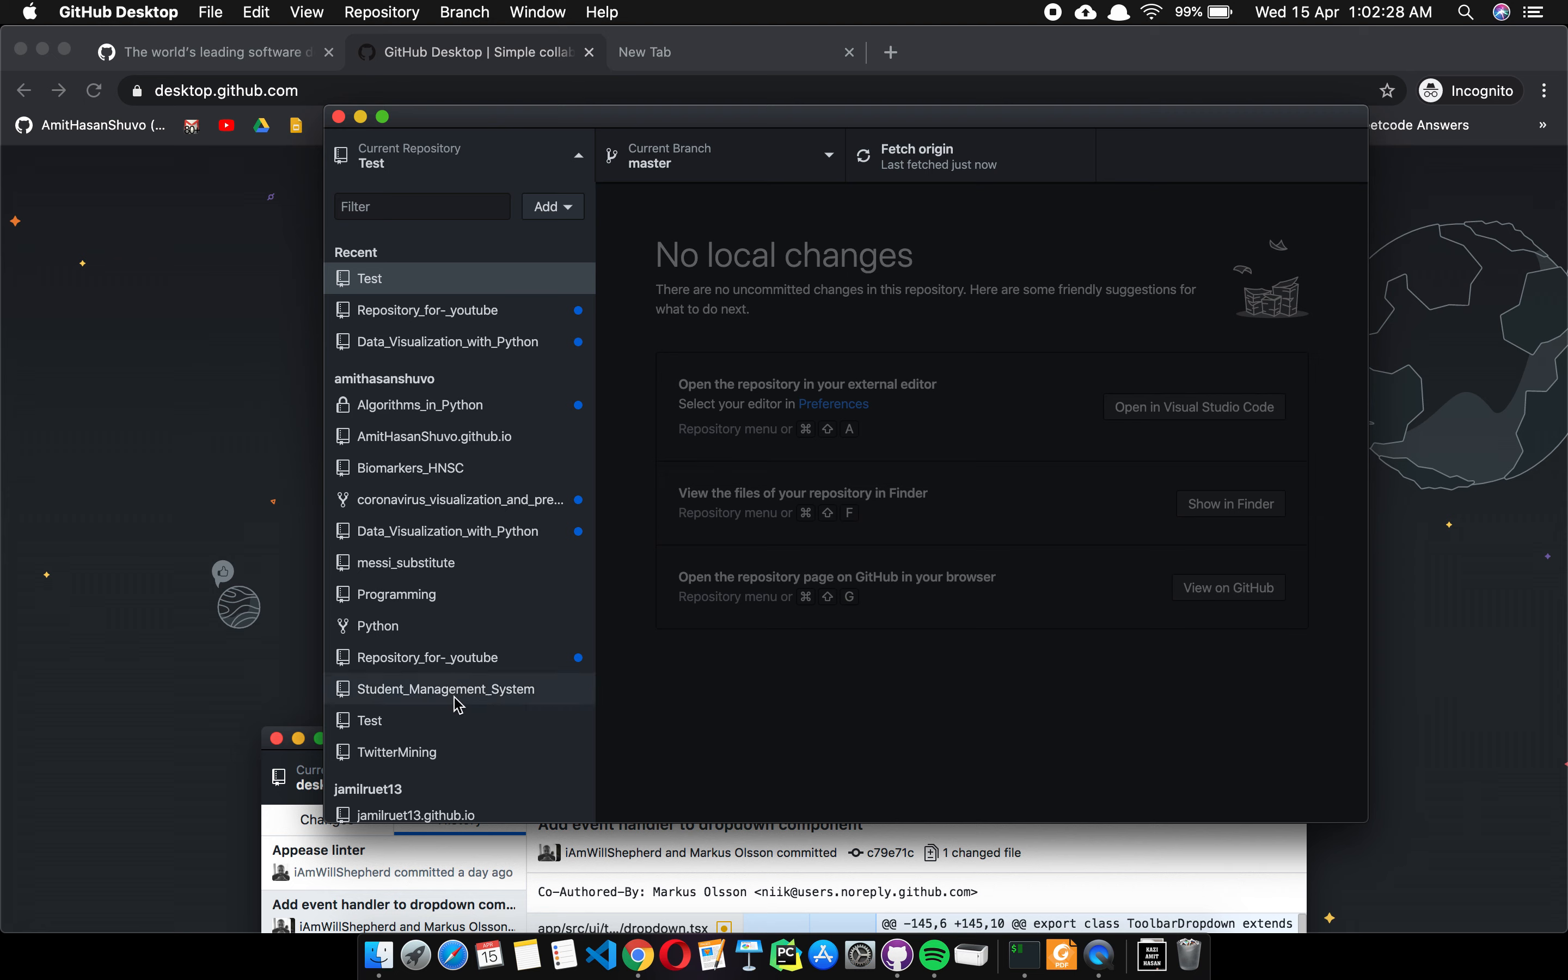
pyautogui.click(410, 280)
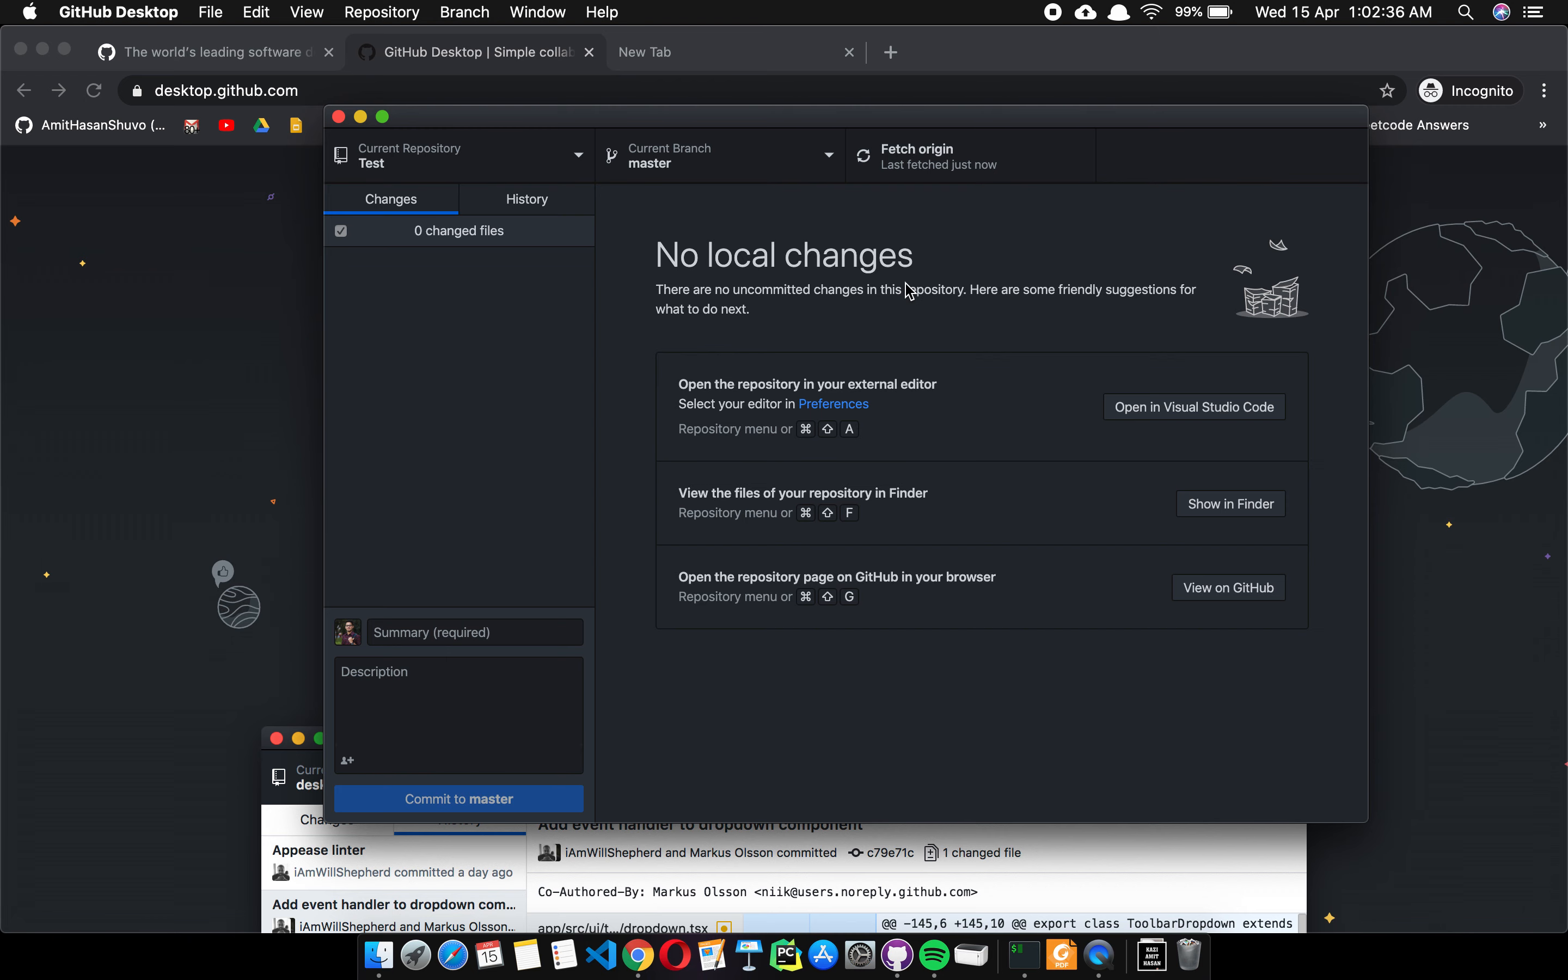
# Open the Test repository's folder on the Desktop in Finder to see its files.
pyautogui.click(243, 282)
pyautogui.click(379, 956)
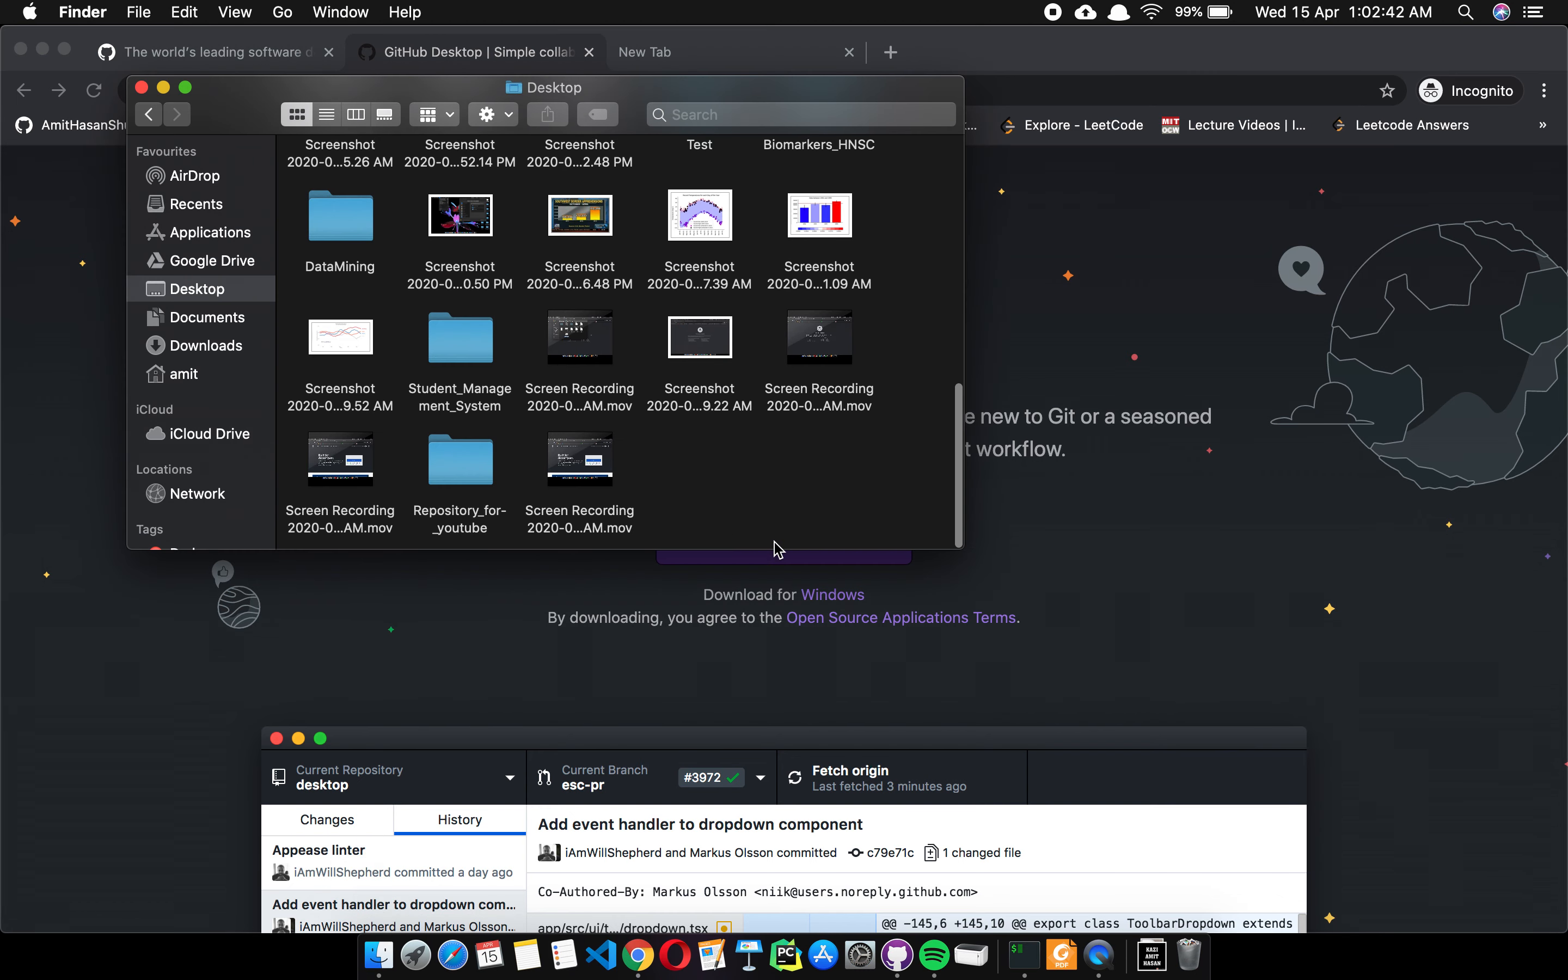
pyautogui.scroll(10, 653, 391)
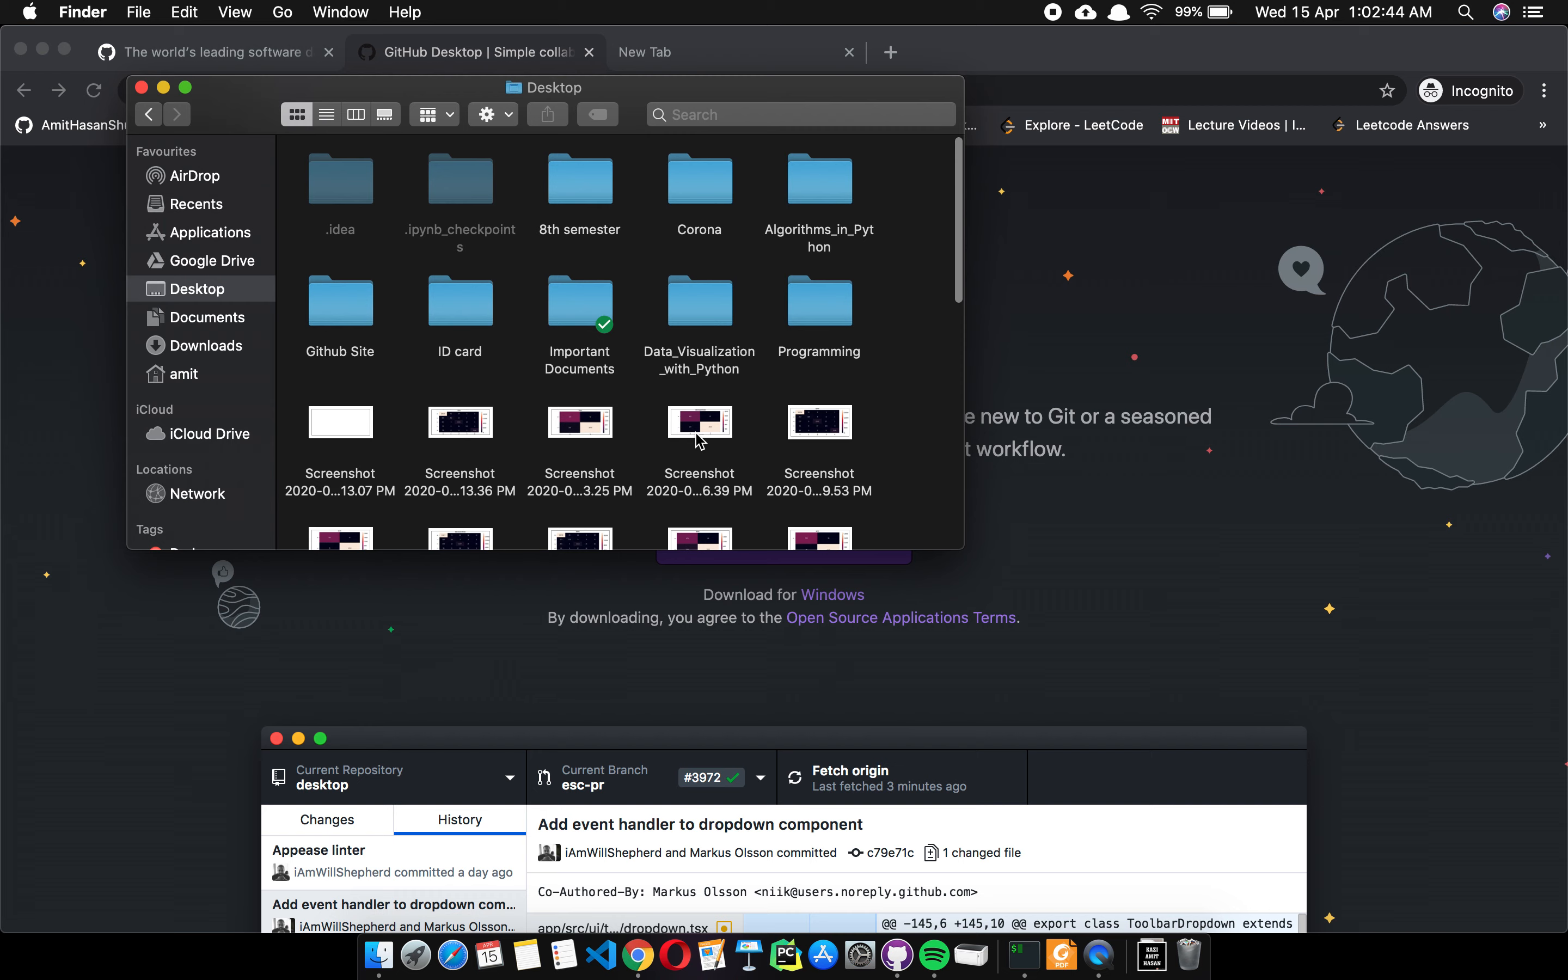
pyautogui.scroll(-10, 699, 441)
pyautogui.click(697, 202)
pyautogui.doubleClick(694, 202)
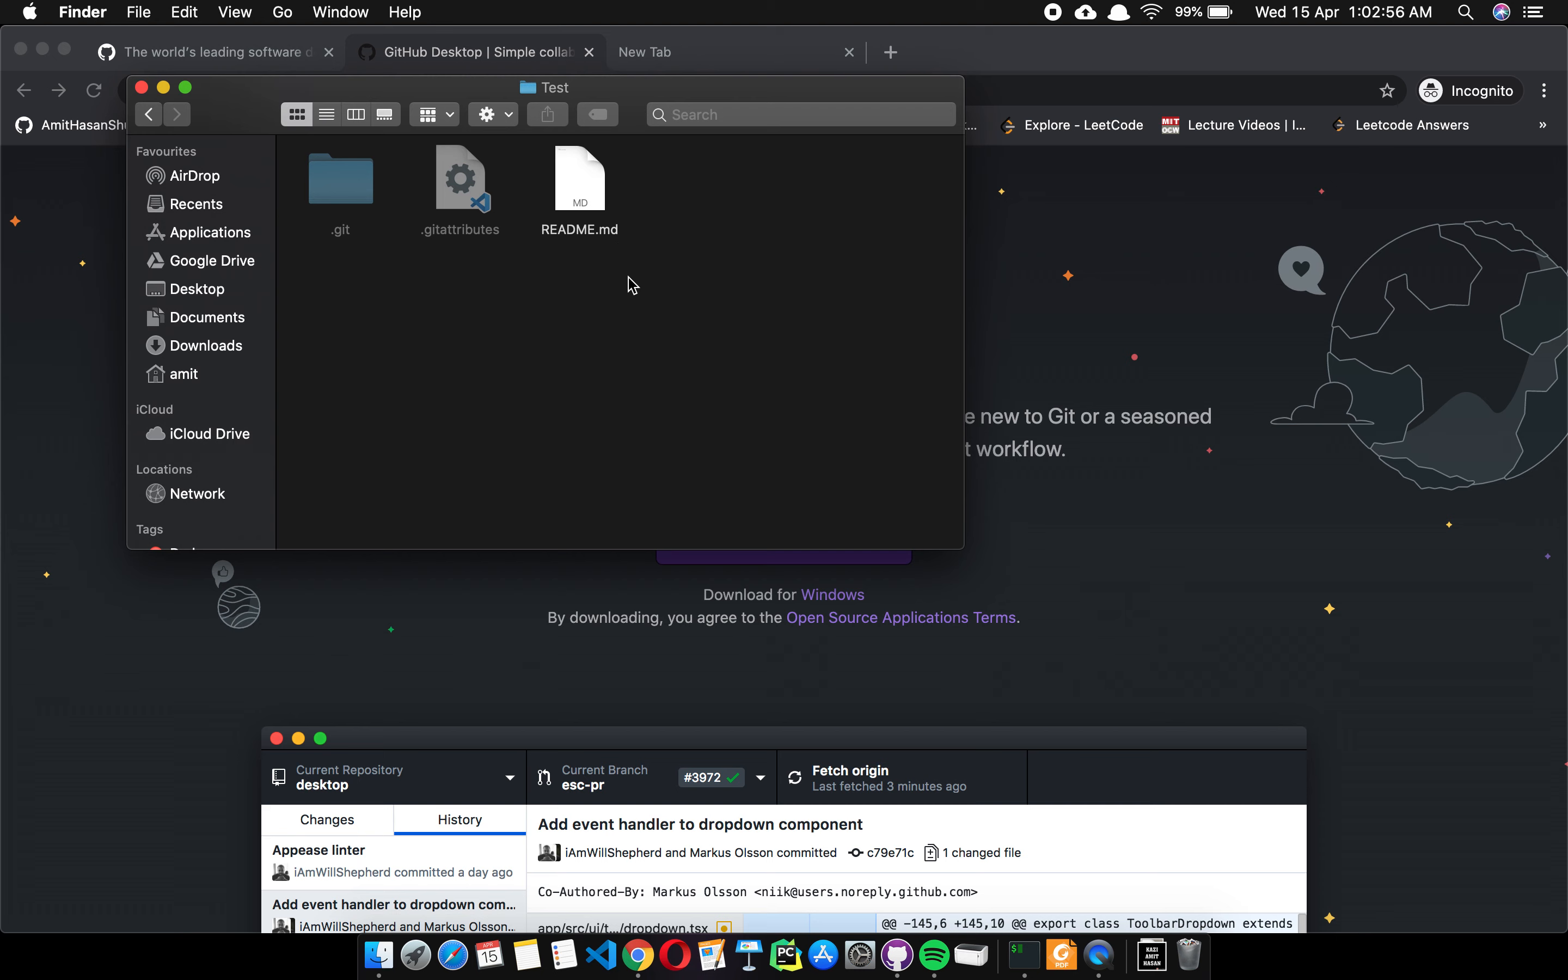
# Switch to Visual Studio Code and open the Test folder from the Desktop.
pyautogui.click(601, 955)
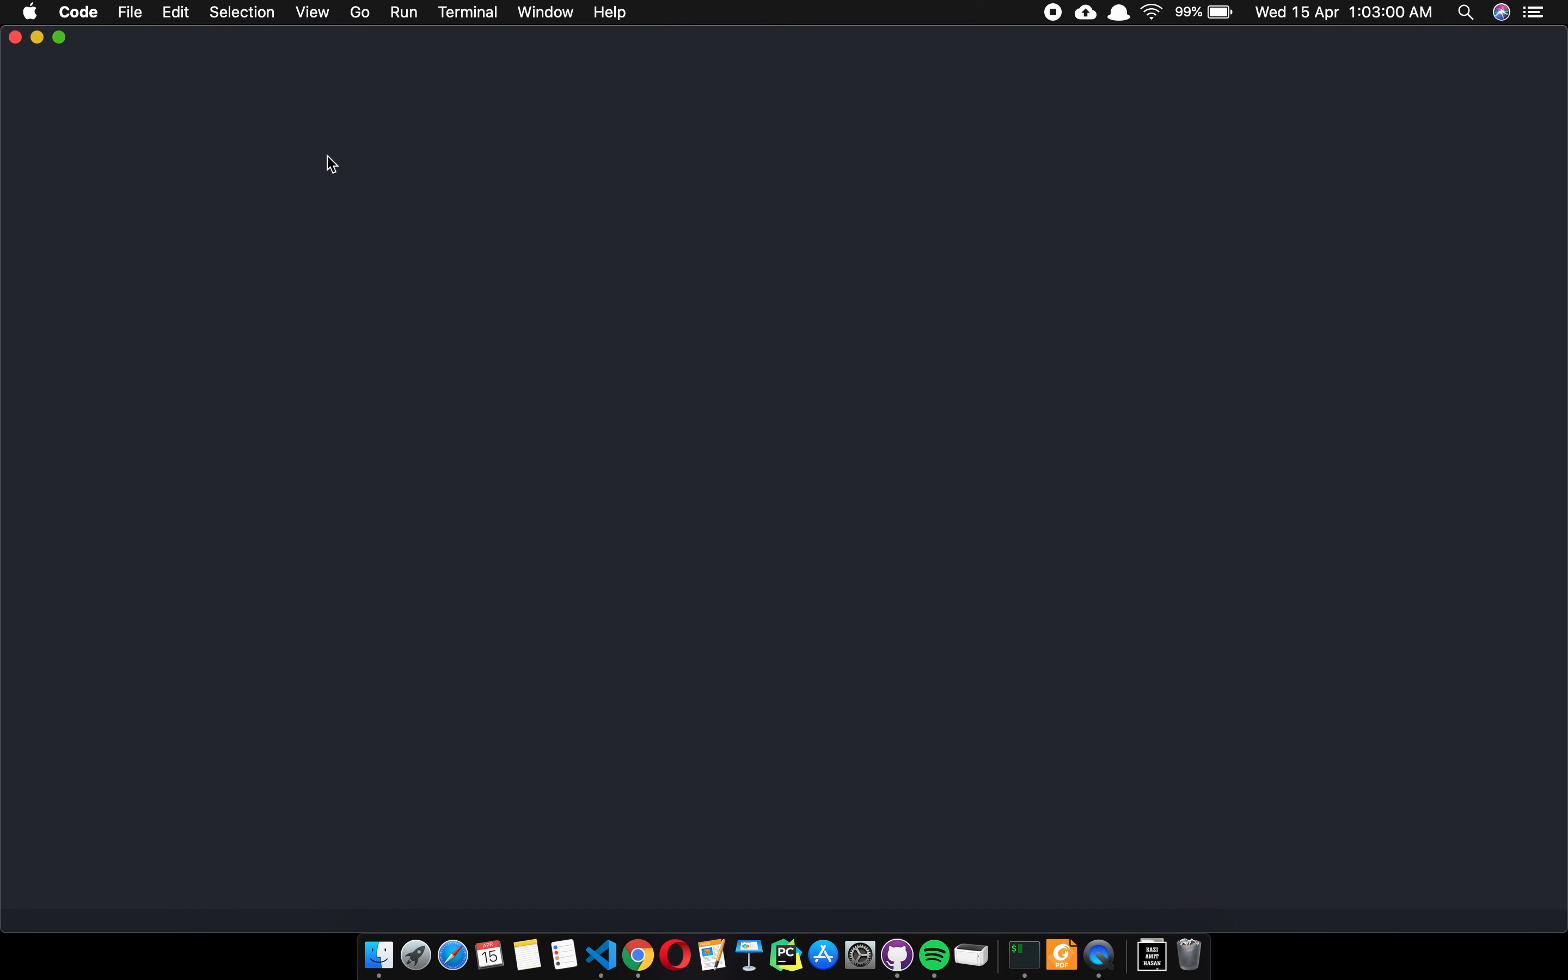
pyautogui.click(130, 4)
pyautogui.click(135, 95)
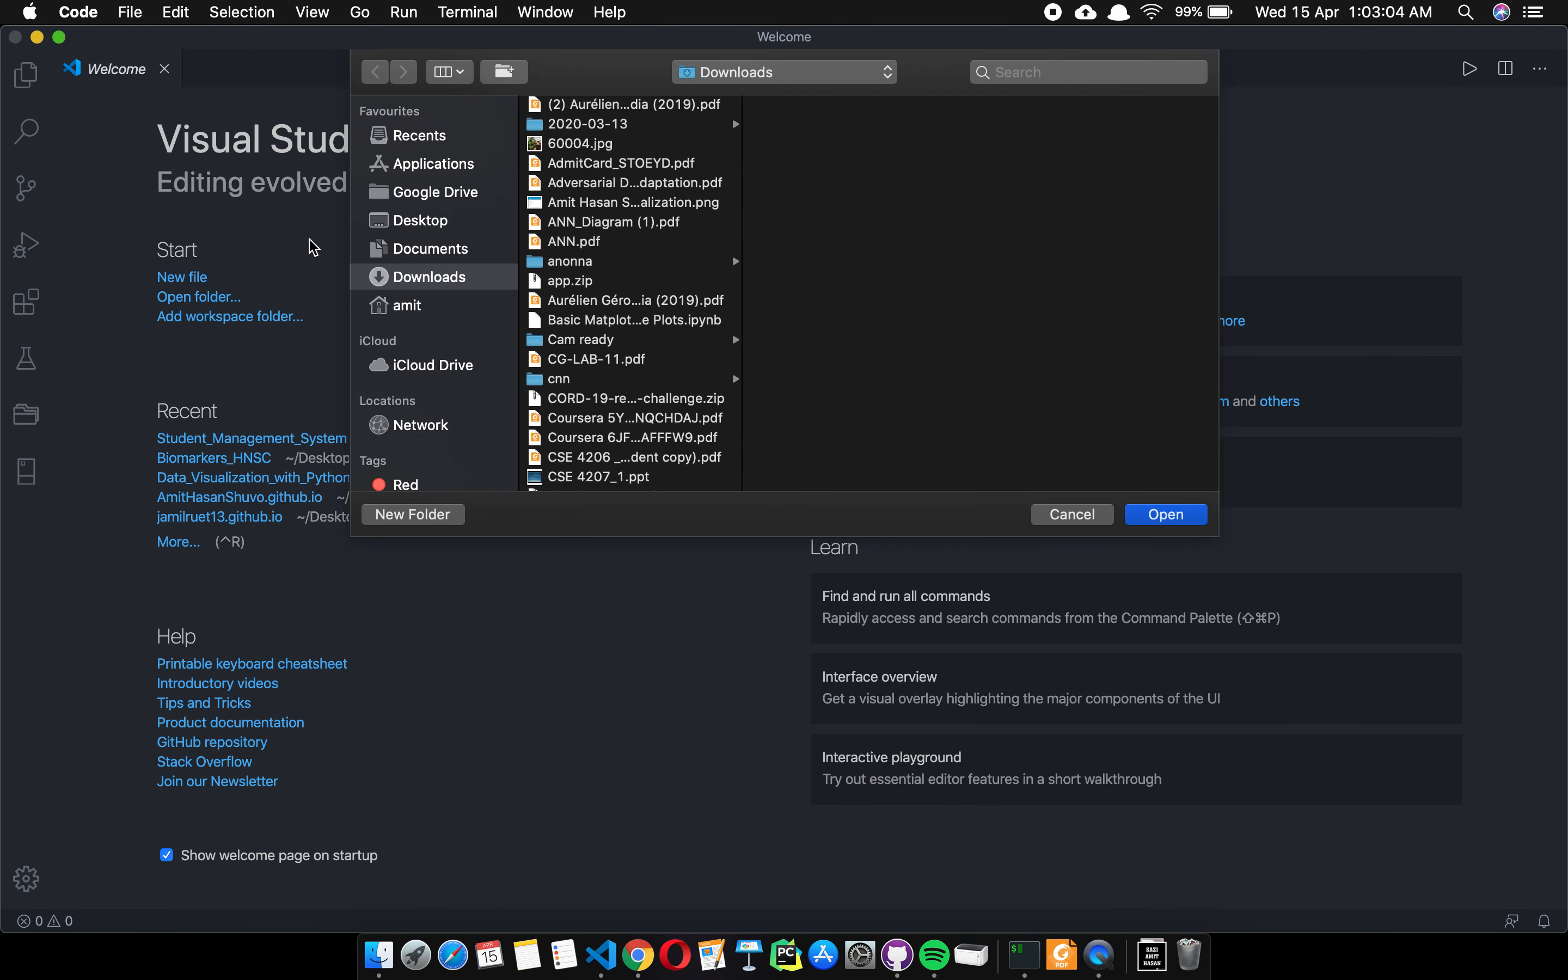
pyautogui.click(457, 224)
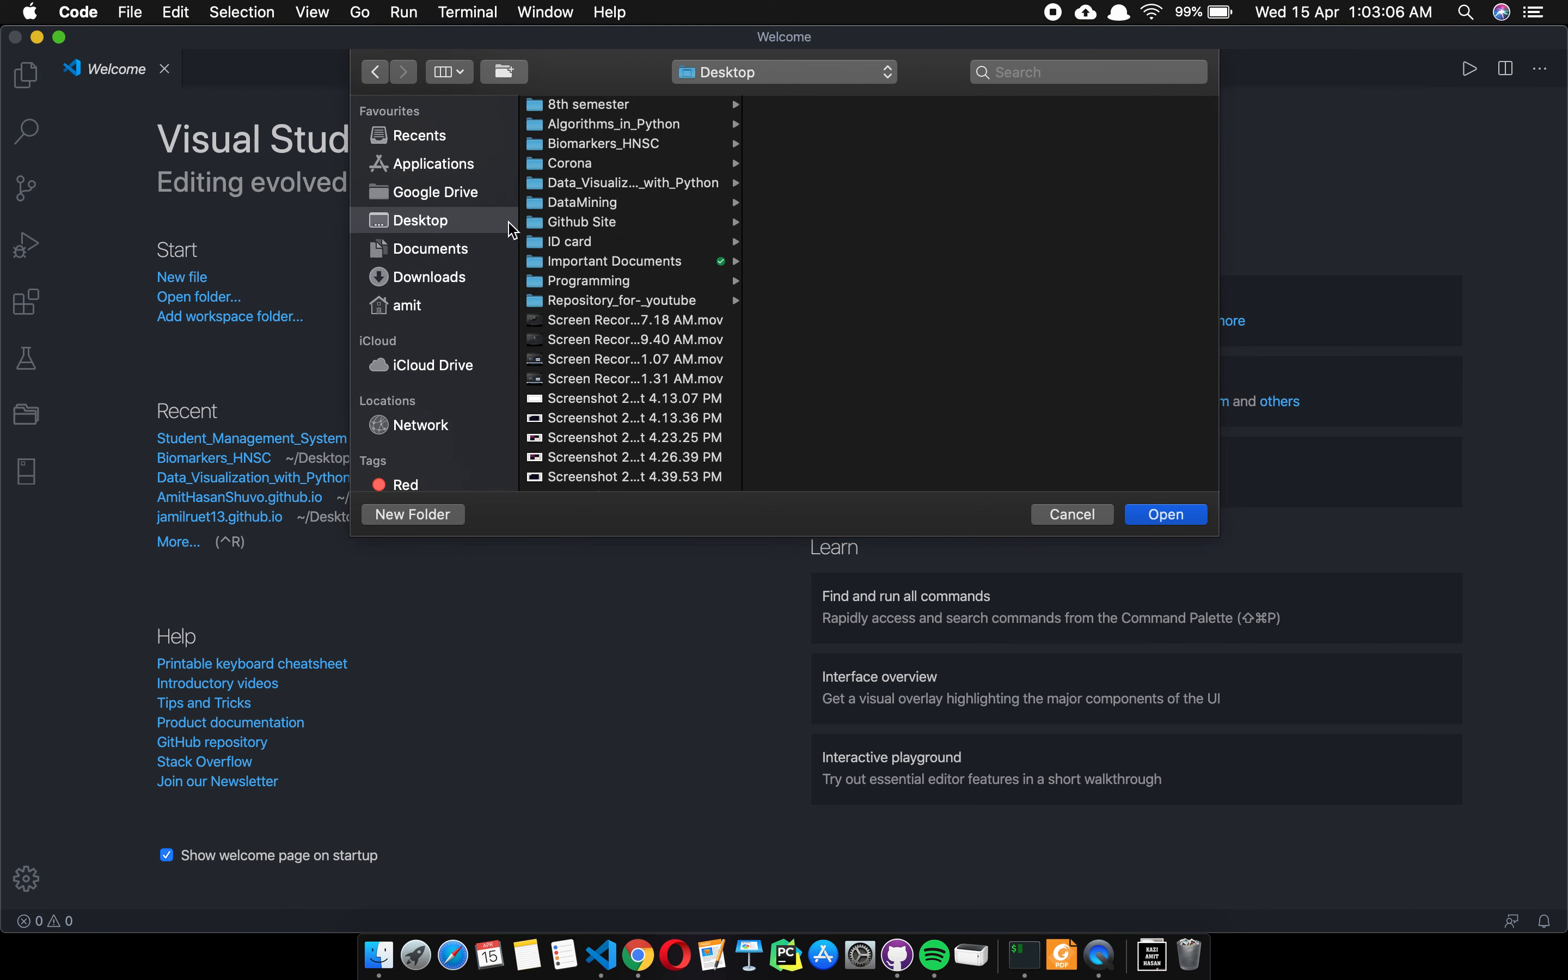
pyautogui.scroll(-15, 586, 288)
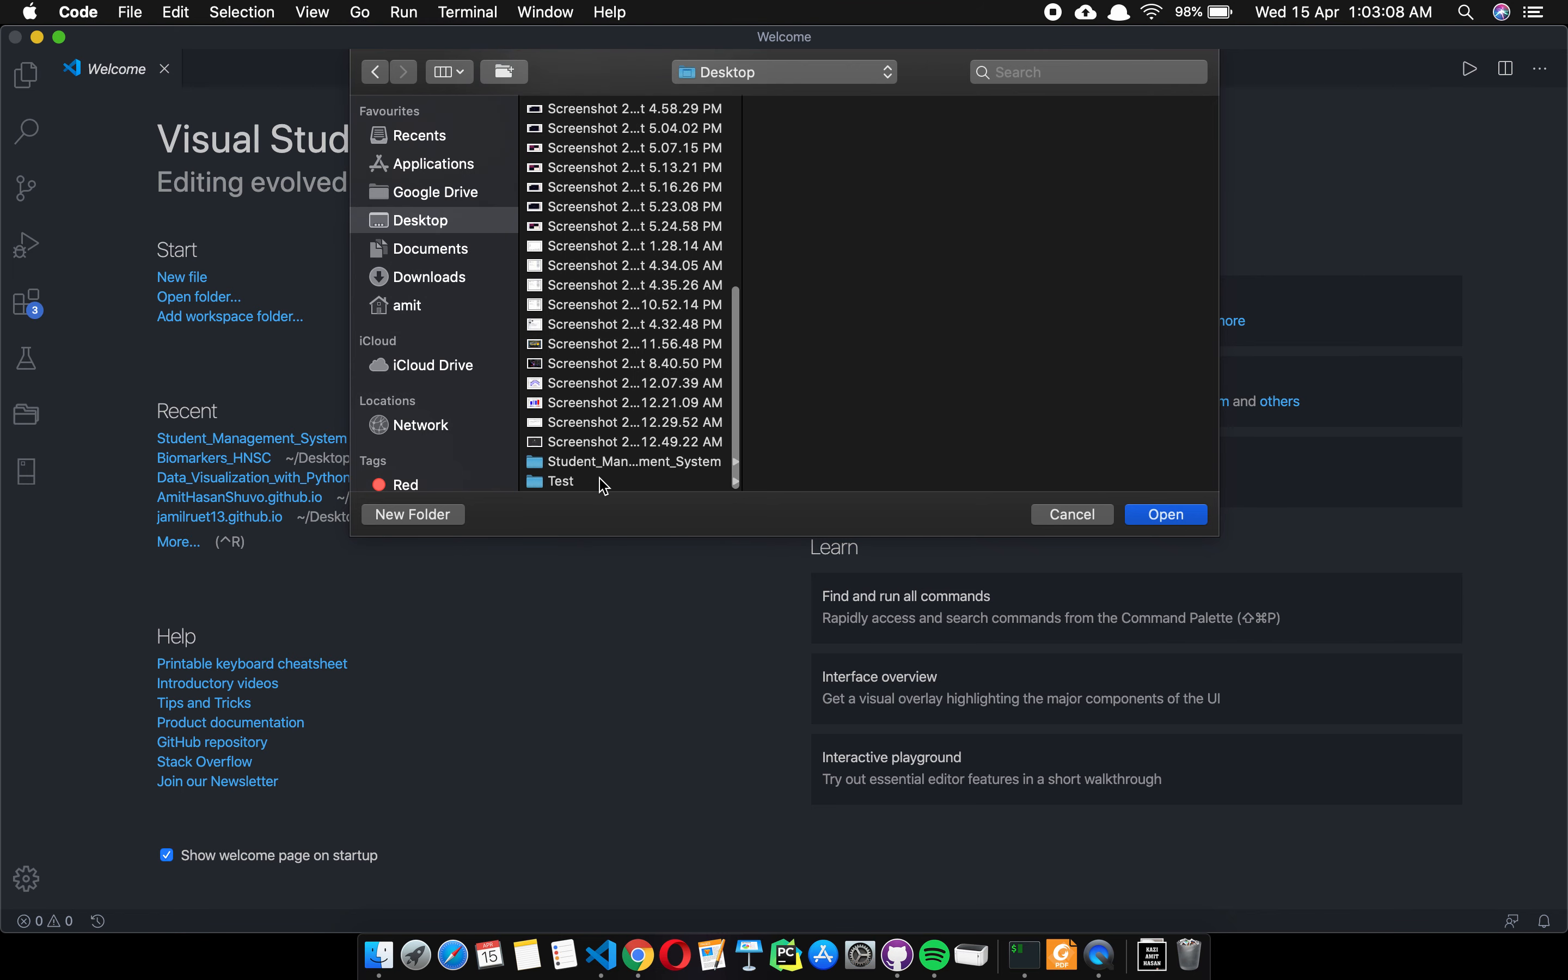
pyautogui.click(603, 481)
pyautogui.click(1185, 519)
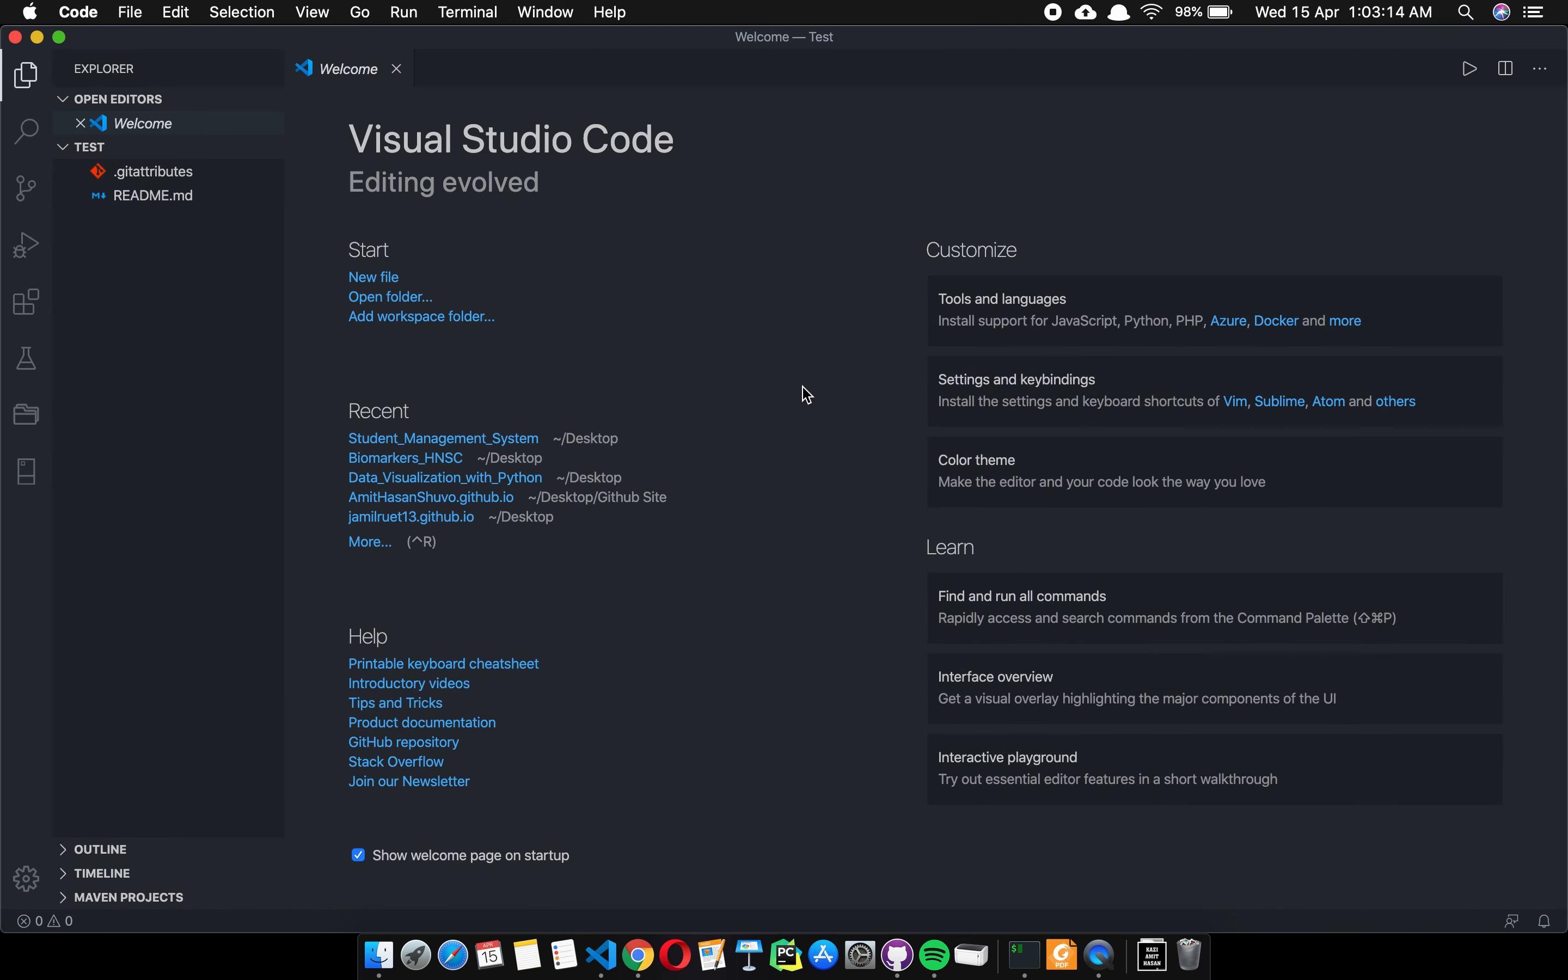
# Create a new file containing "this is a text file" and save it in the Test folder as "this is a text file".
pyautogui.click(365, 278)
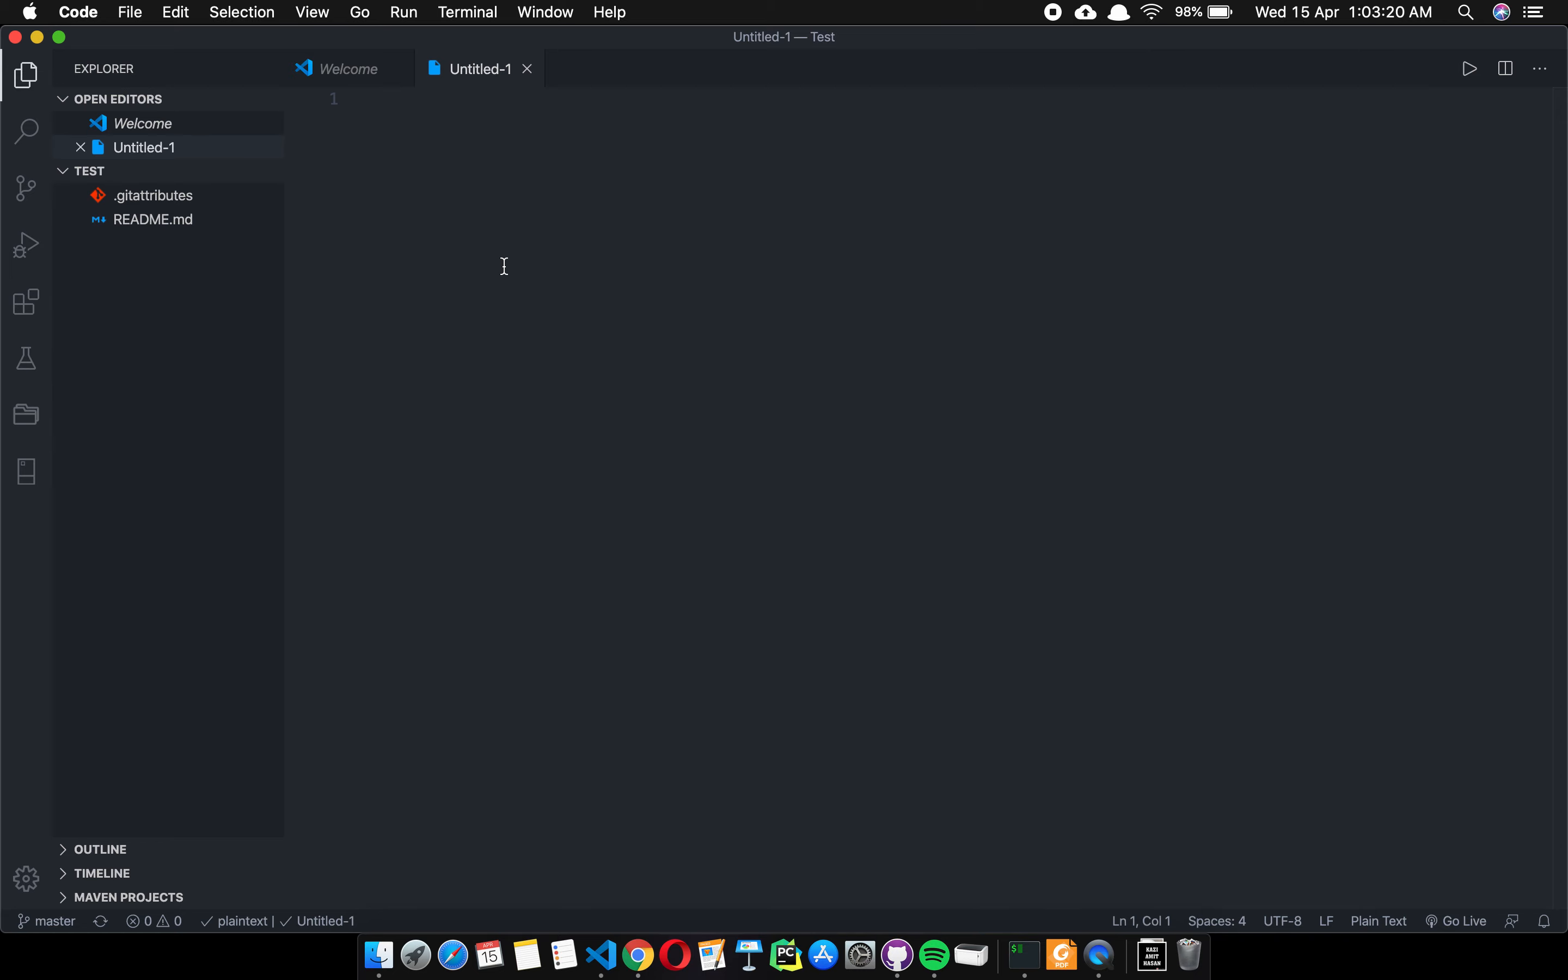
pyautogui.write('th')
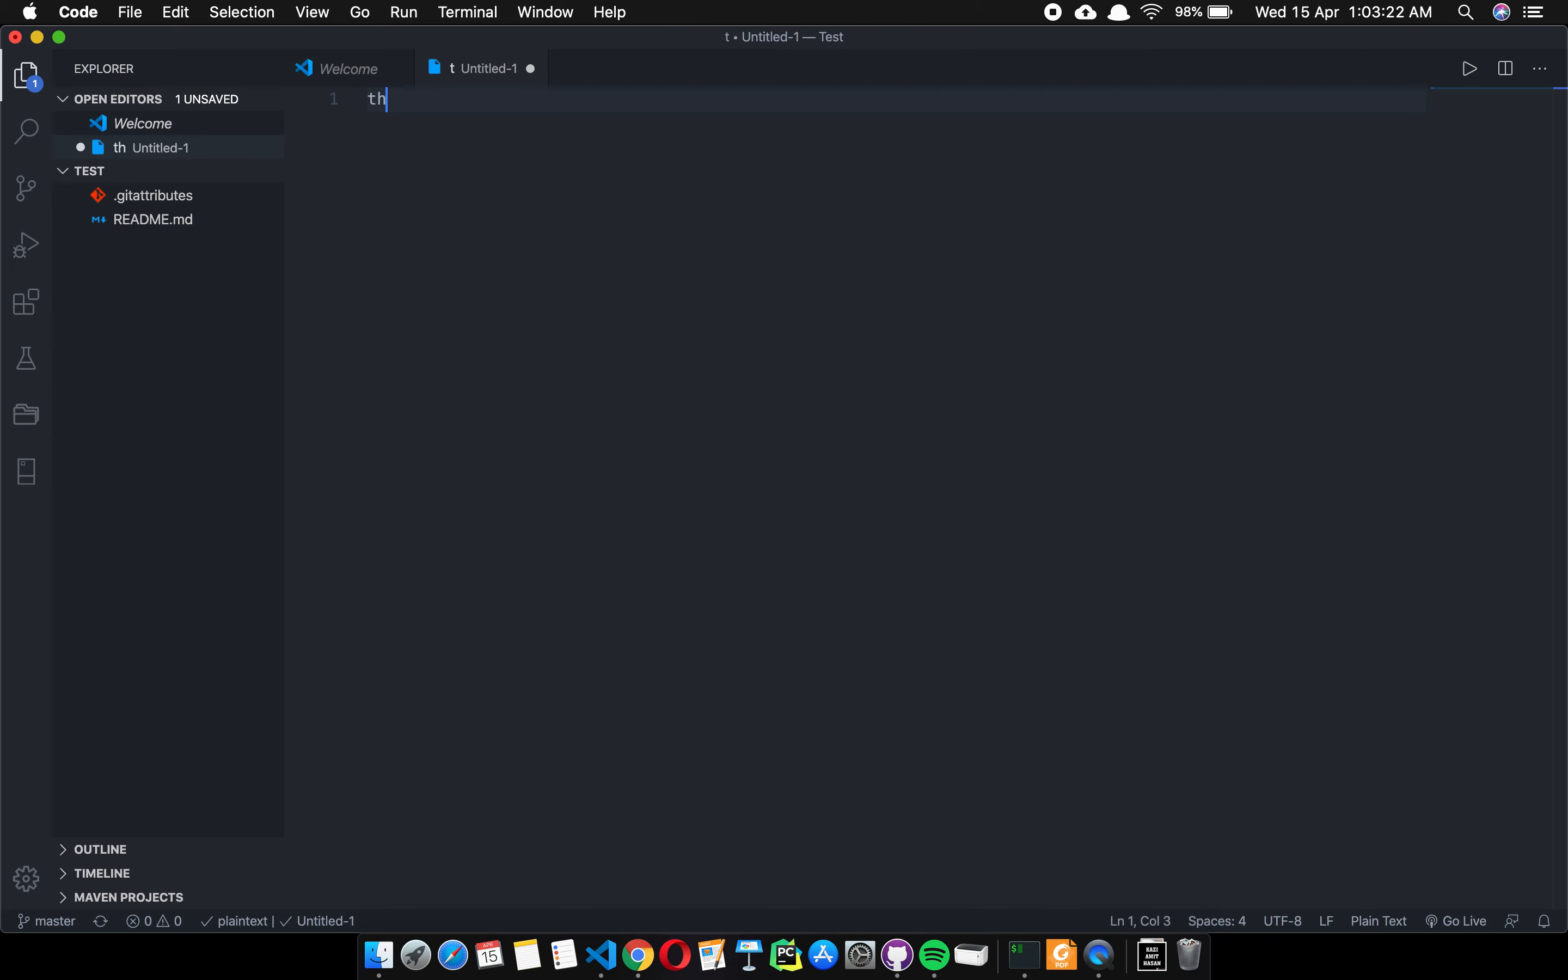
pyautogui.write('is is a text file')
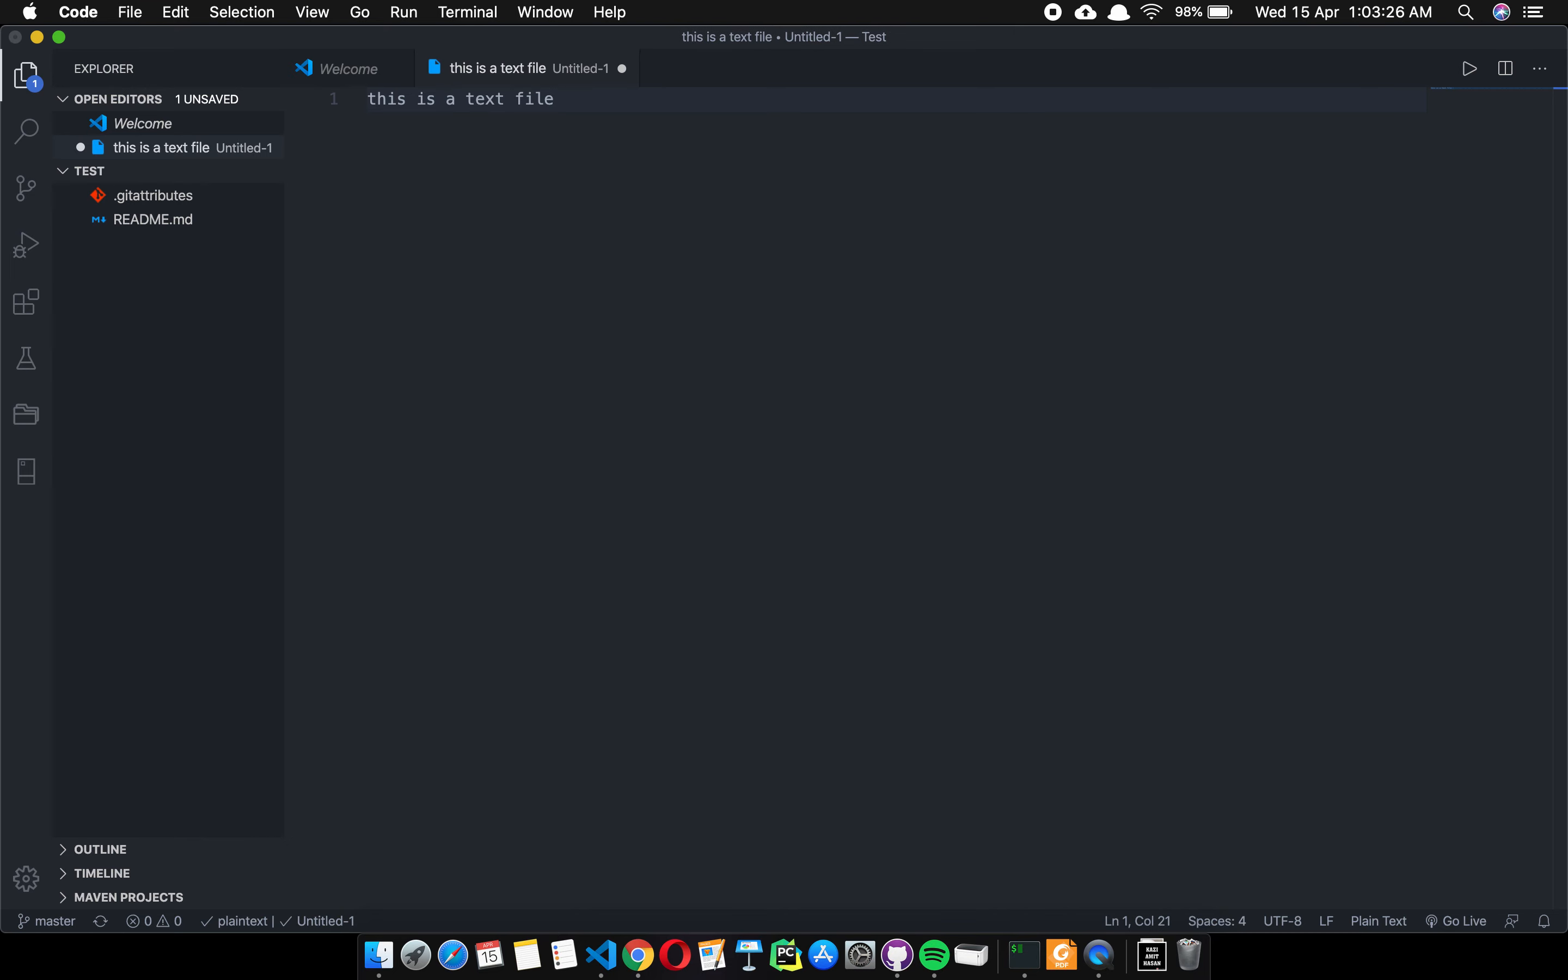
pyautogui.press('super+s')
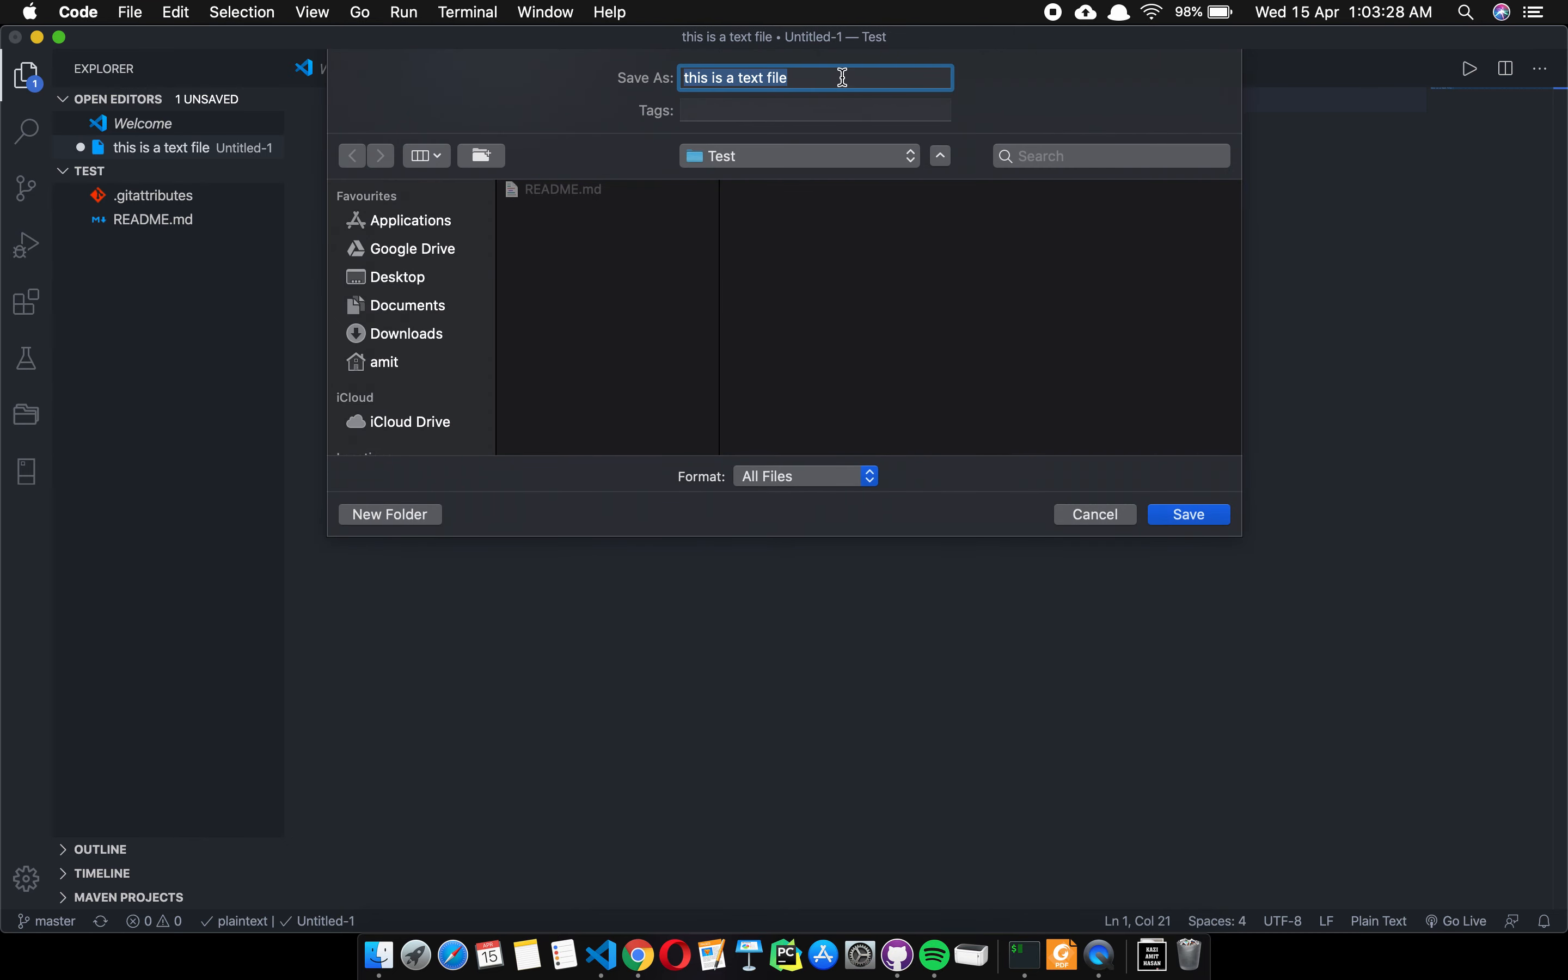
pyautogui.click(1186, 515)
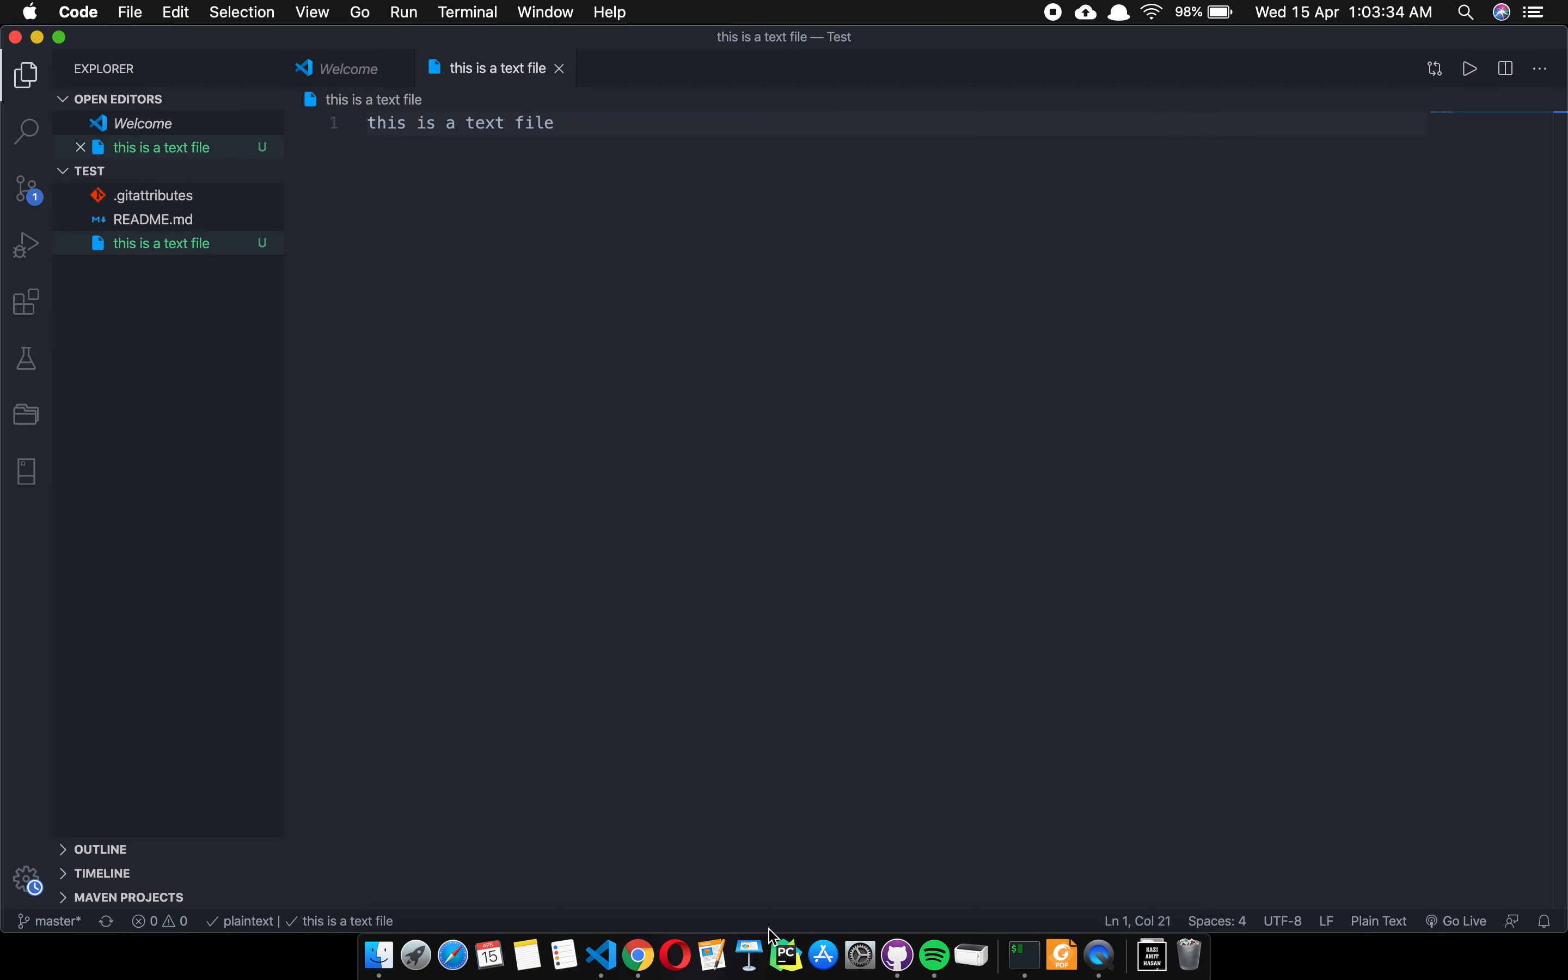
# Review the new file's uncommitted change in GitHub Desktop, and open the bookmarked GitHub profile in Chrome.
pyautogui.click(898, 955)
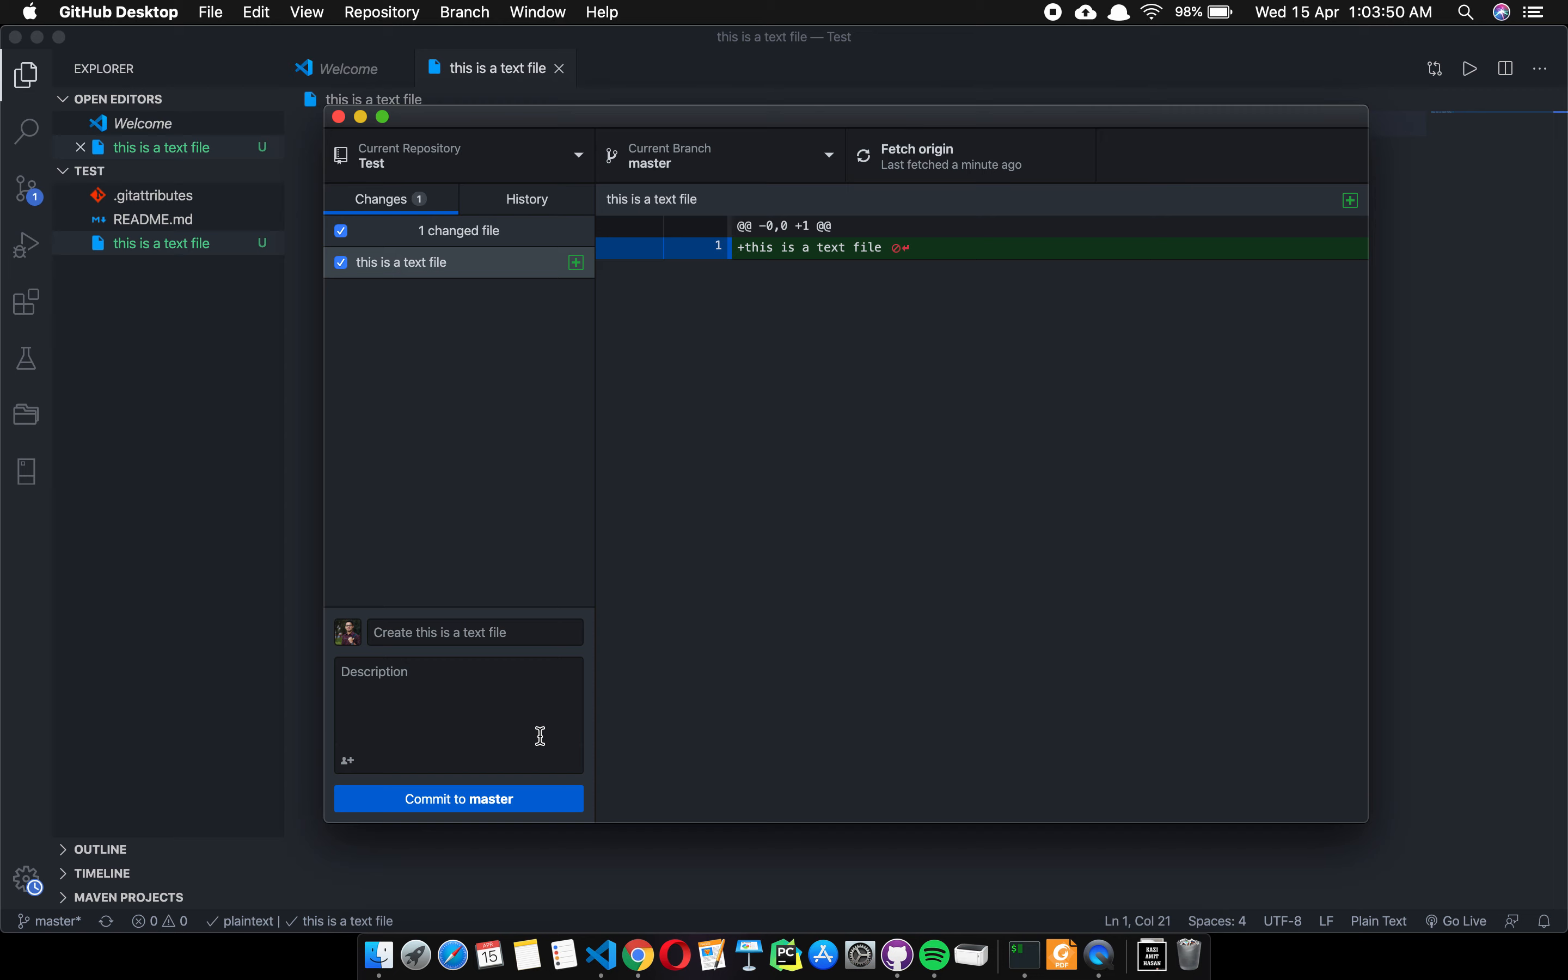
pyautogui.rightClick(638, 951)
pyautogui.click(662, 695)
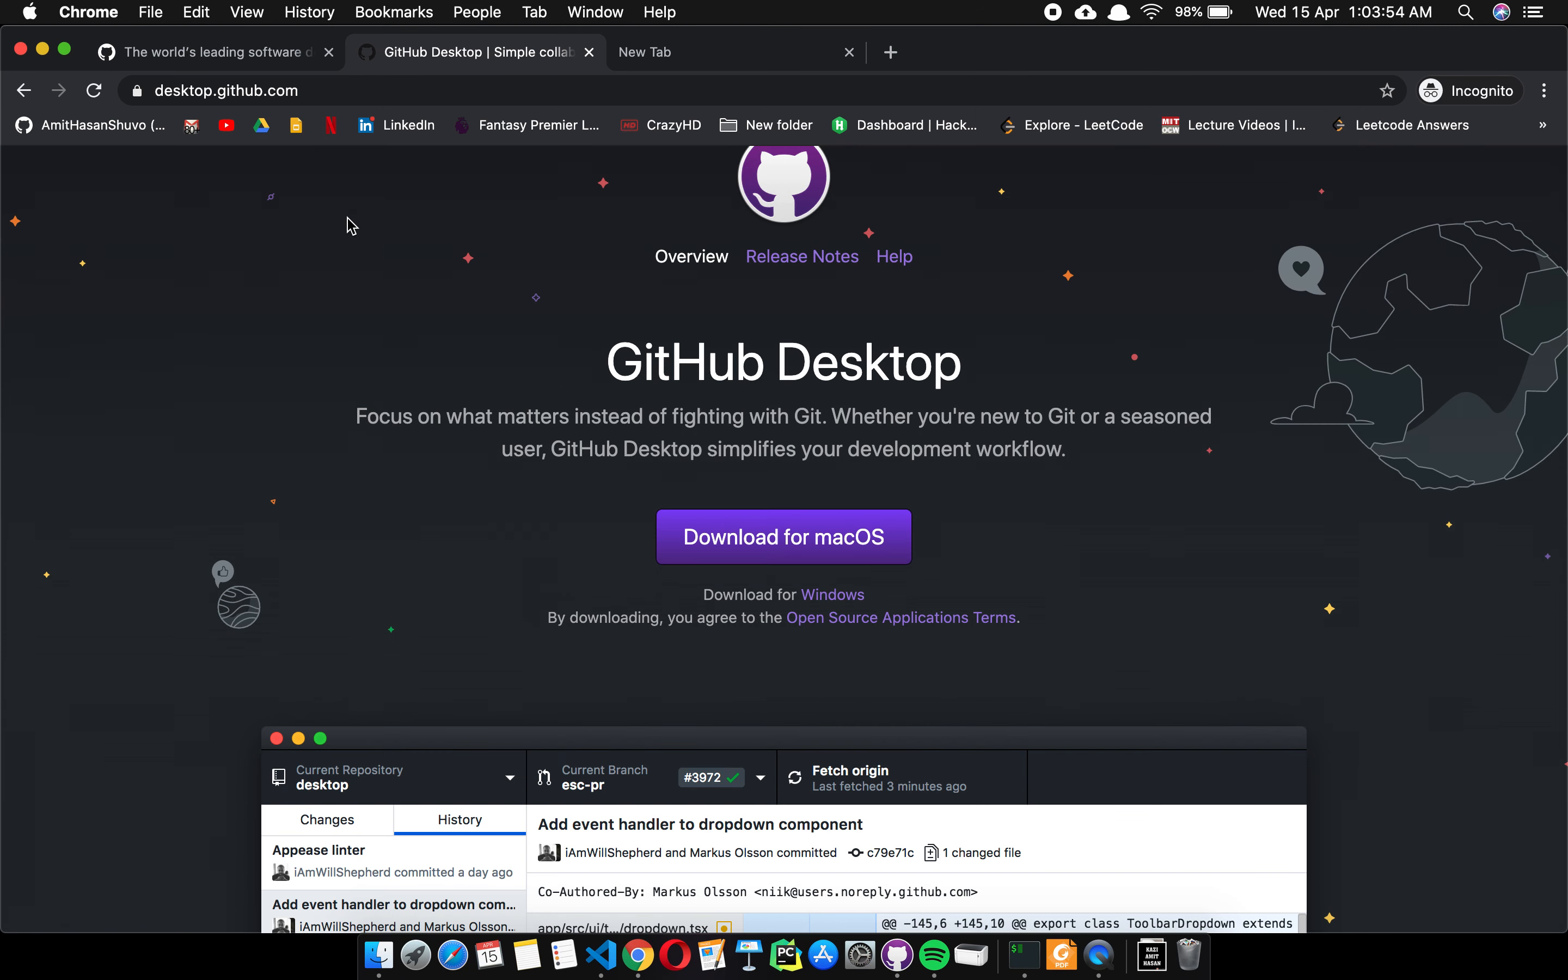
pyautogui.click(674, 55)
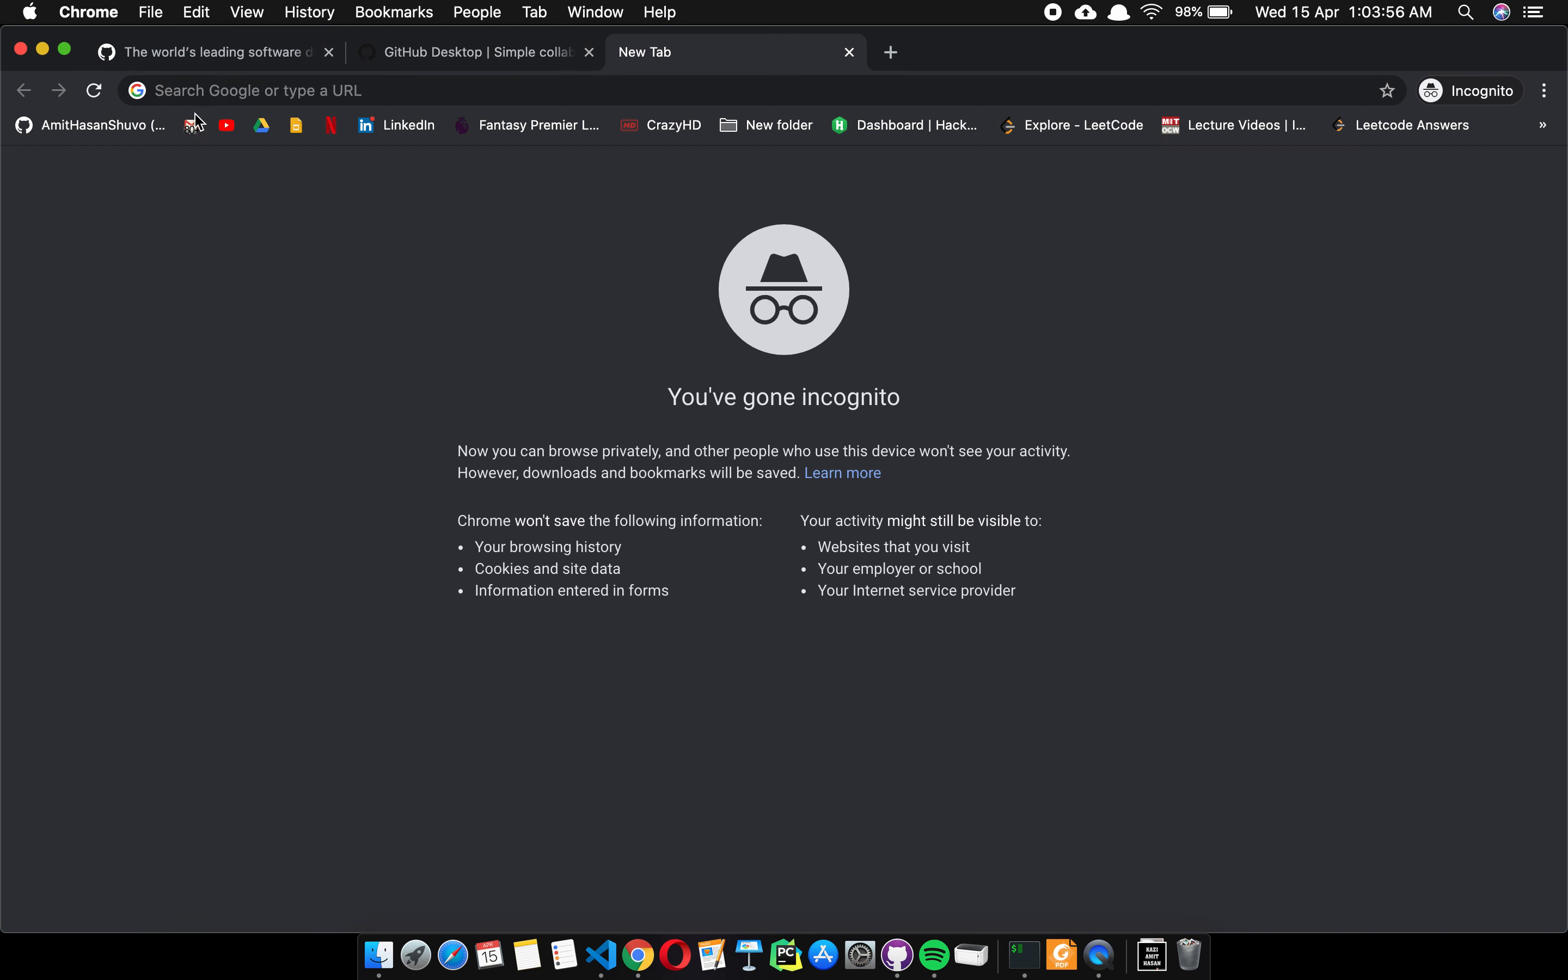
pyautogui.click(125, 125)
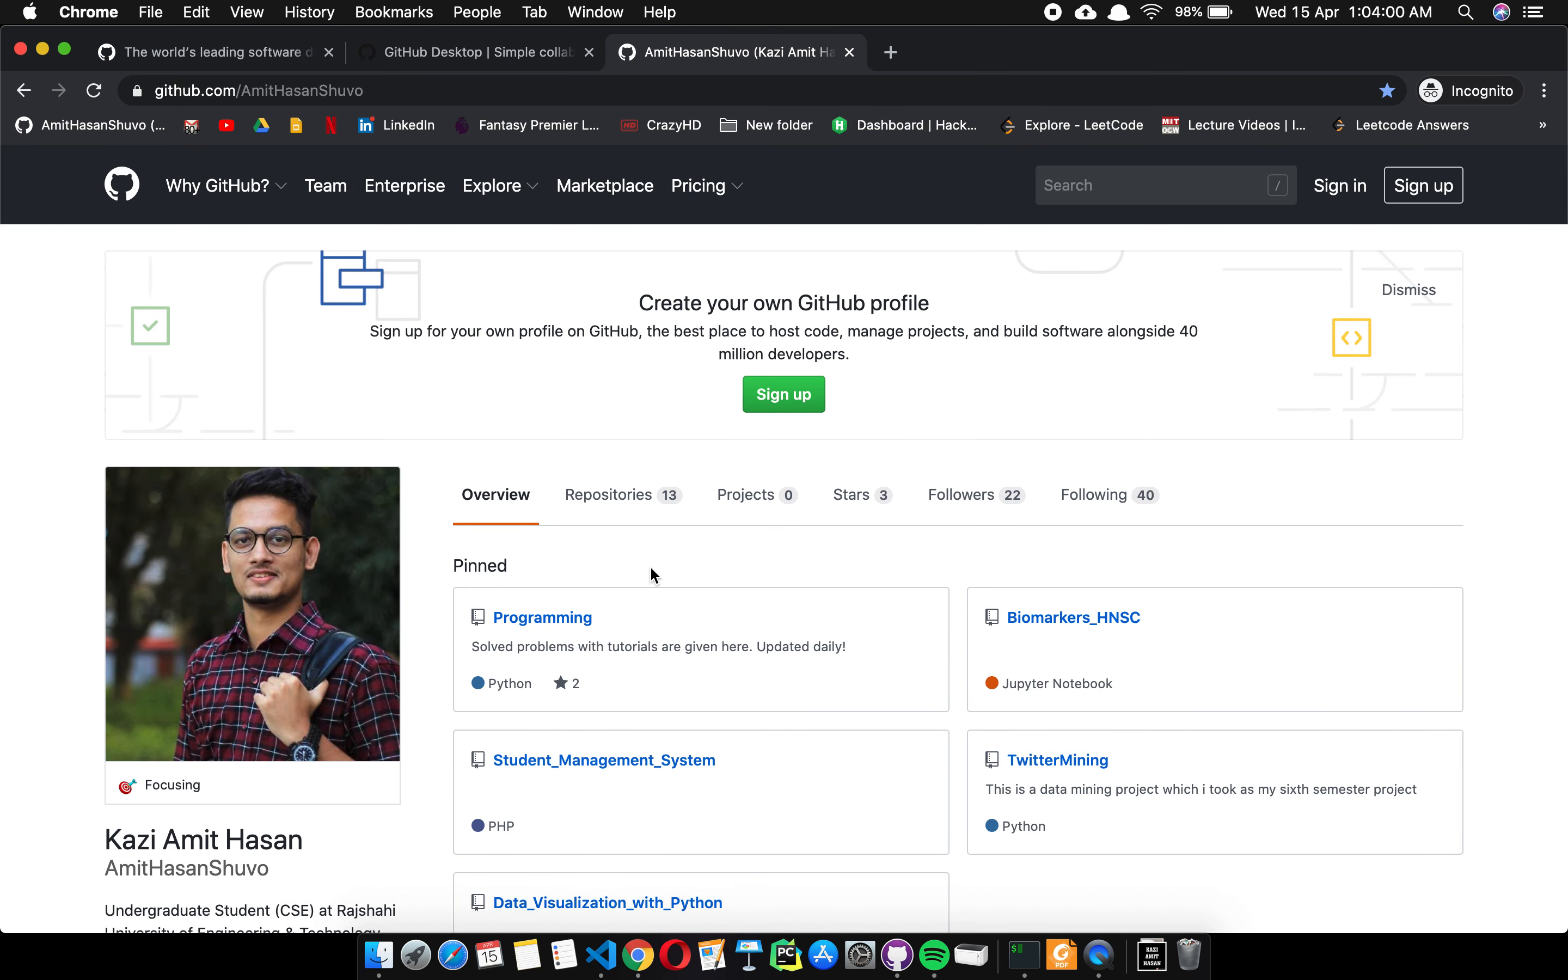
# Open the Test repository from the profile's repositories and examine its files and README.
pyautogui.scroll(-2, 648, 565)
pyautogui.click(626, 394)
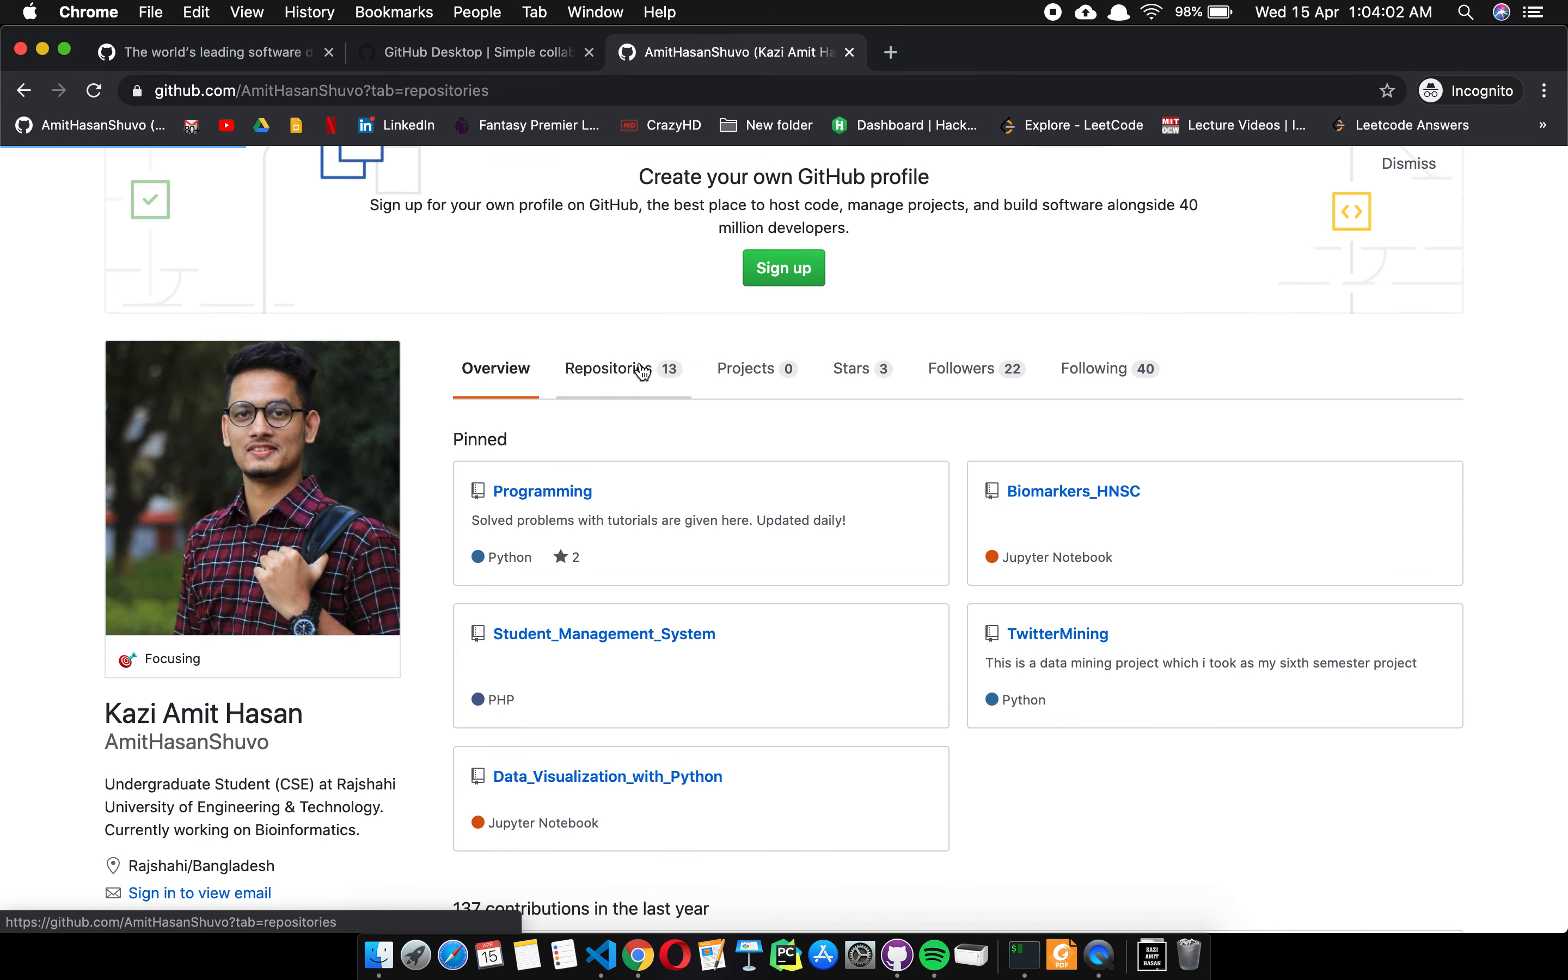
pyautogui.scroll(-3, 638, 361)
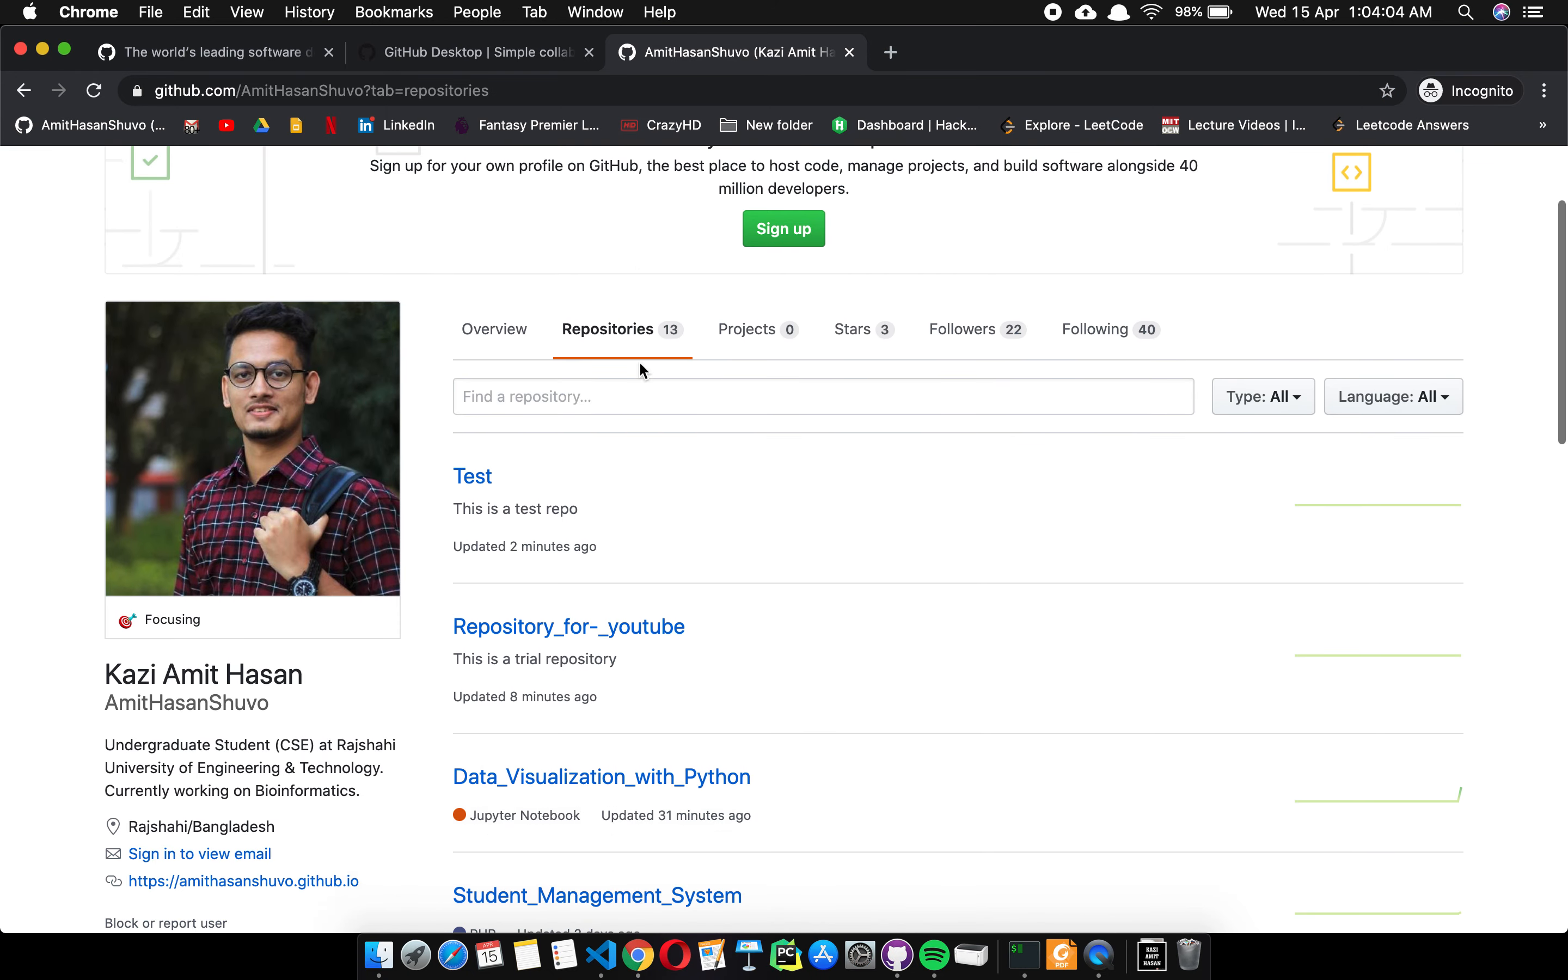
pyautogui.click(483, 483)
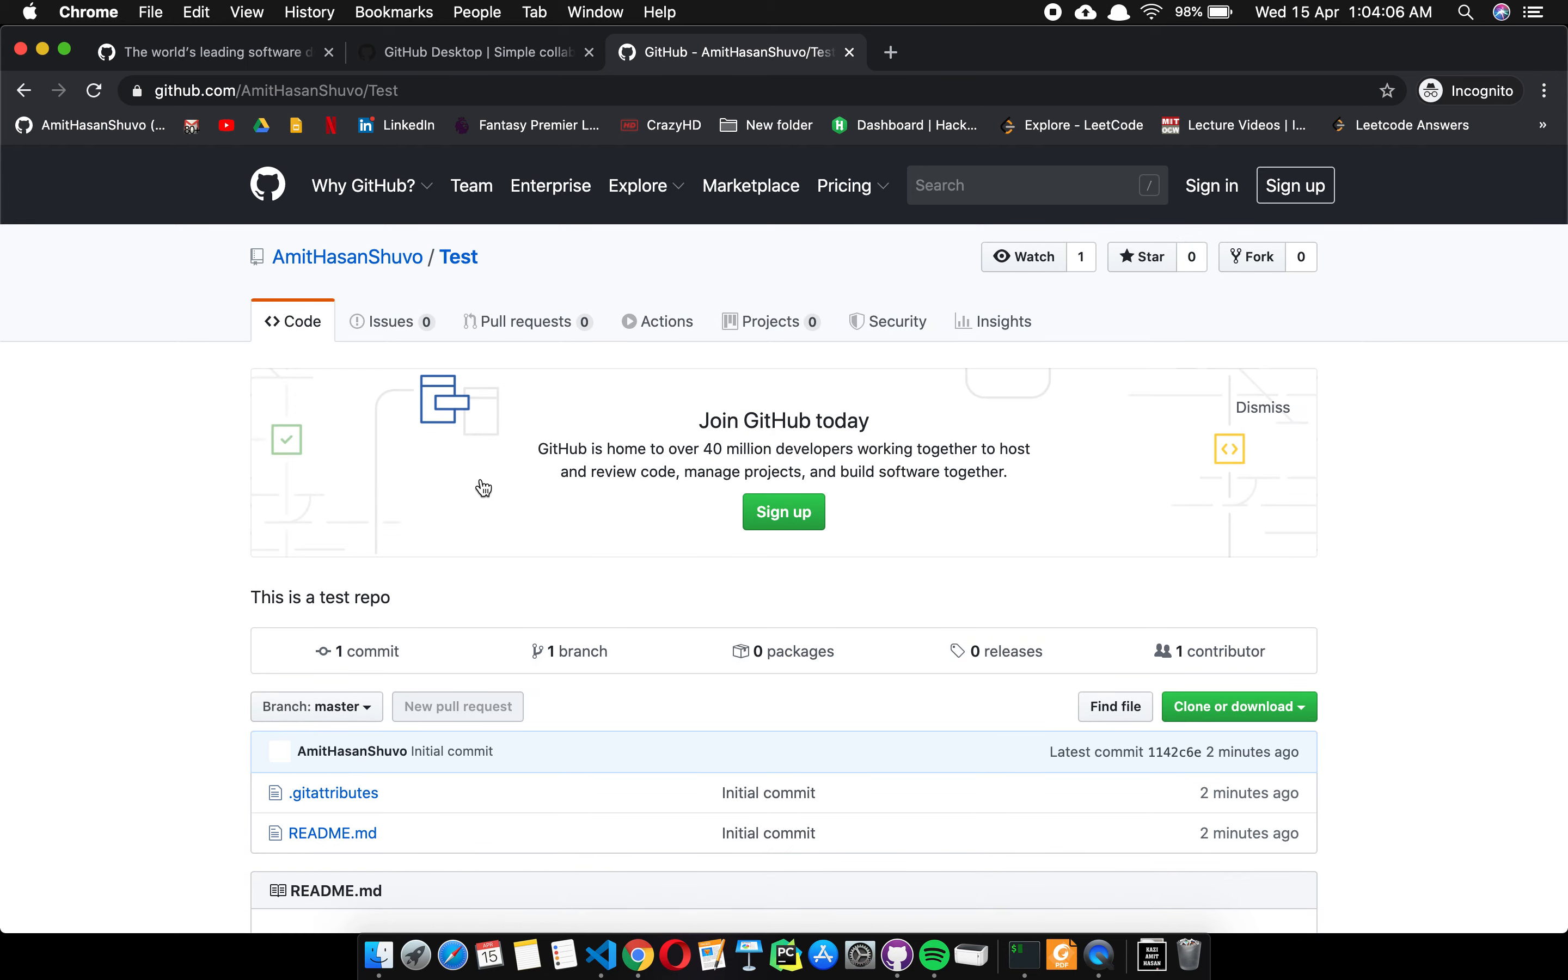
pyautogui.scroll(-4, 480, 487)
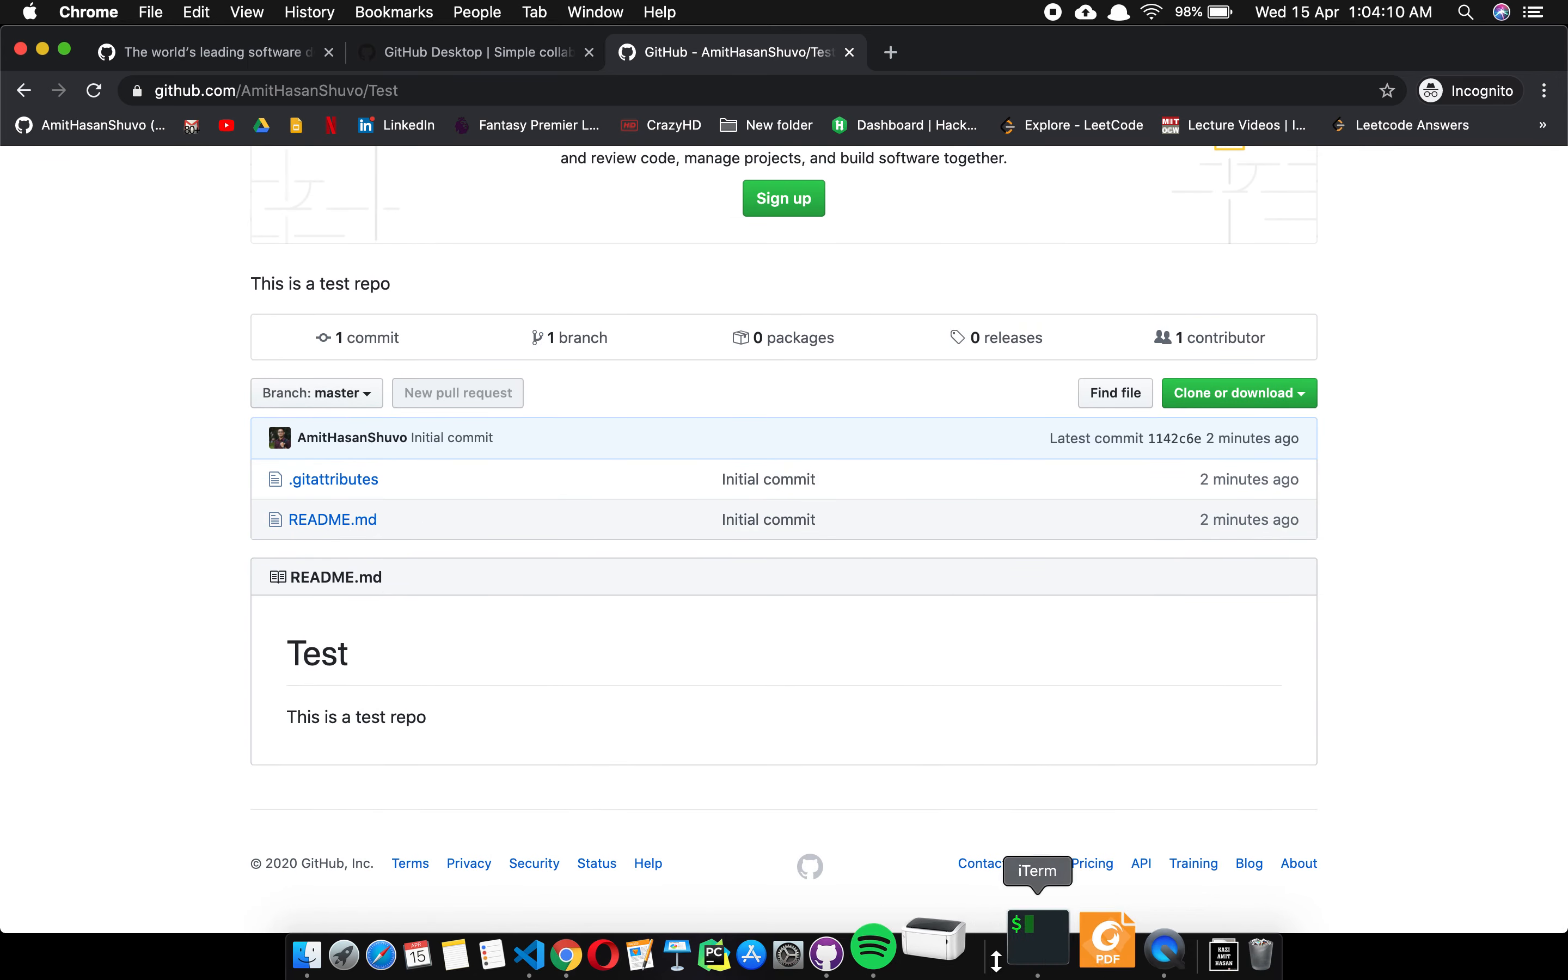
# Switch to GitHub Desktop and commit the new text file to master with the summary "my 1st change".
pyautogui.click(895, 965)
pyautogui.click(452, 629)
pyautogui.write('my')
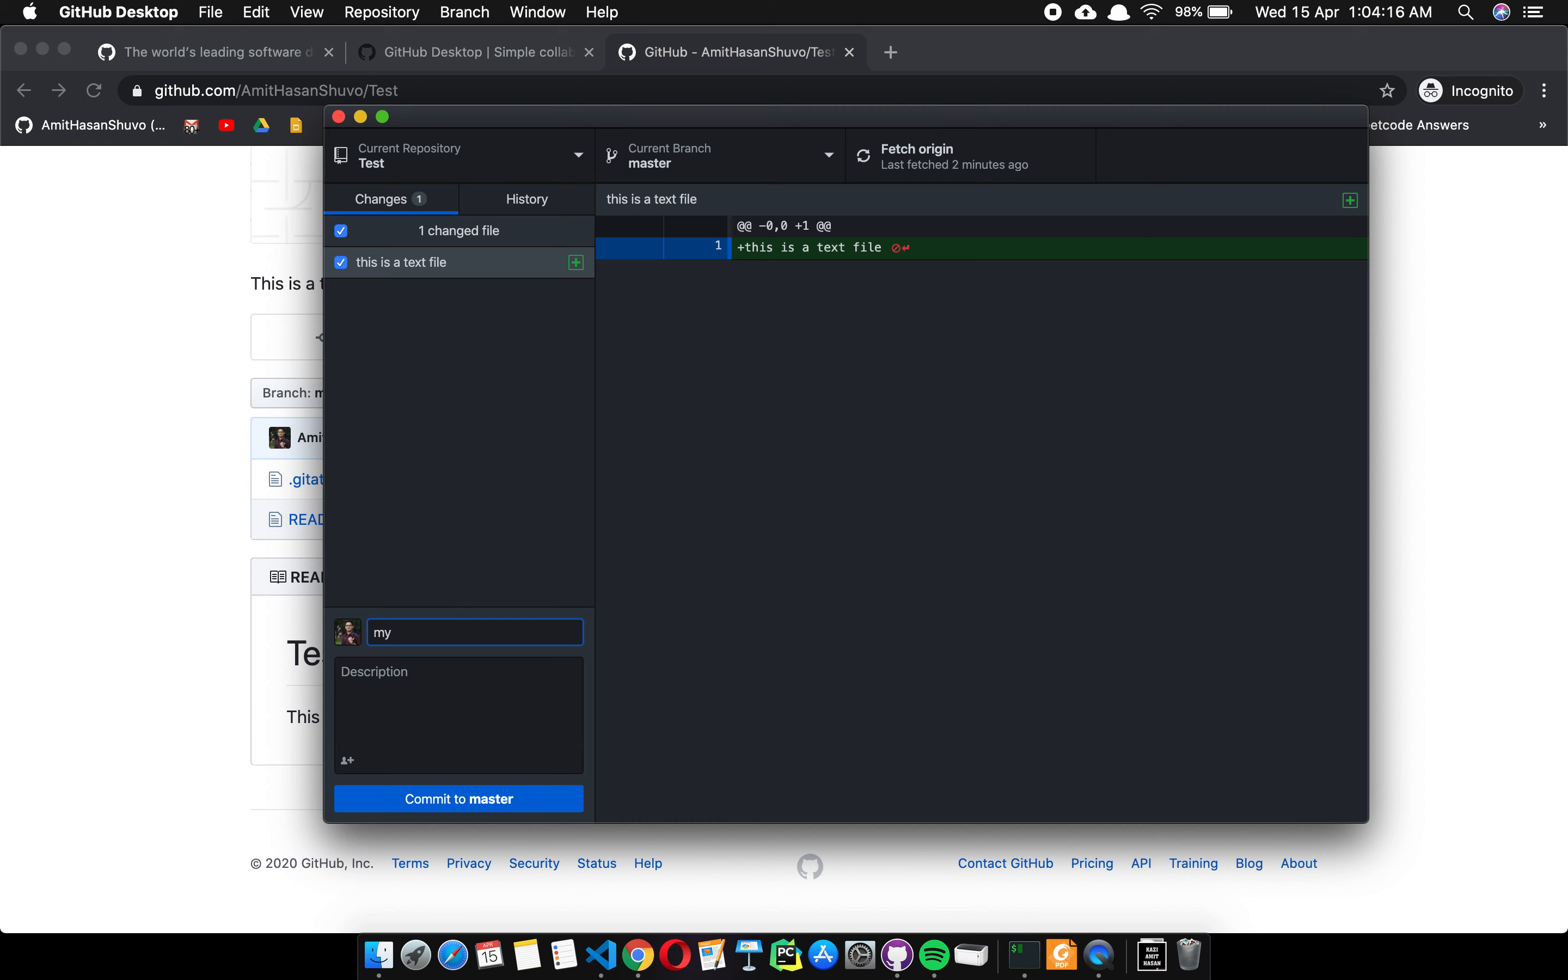
pyautogui.write(' 1st change')
pyautogui.click(455, 802)
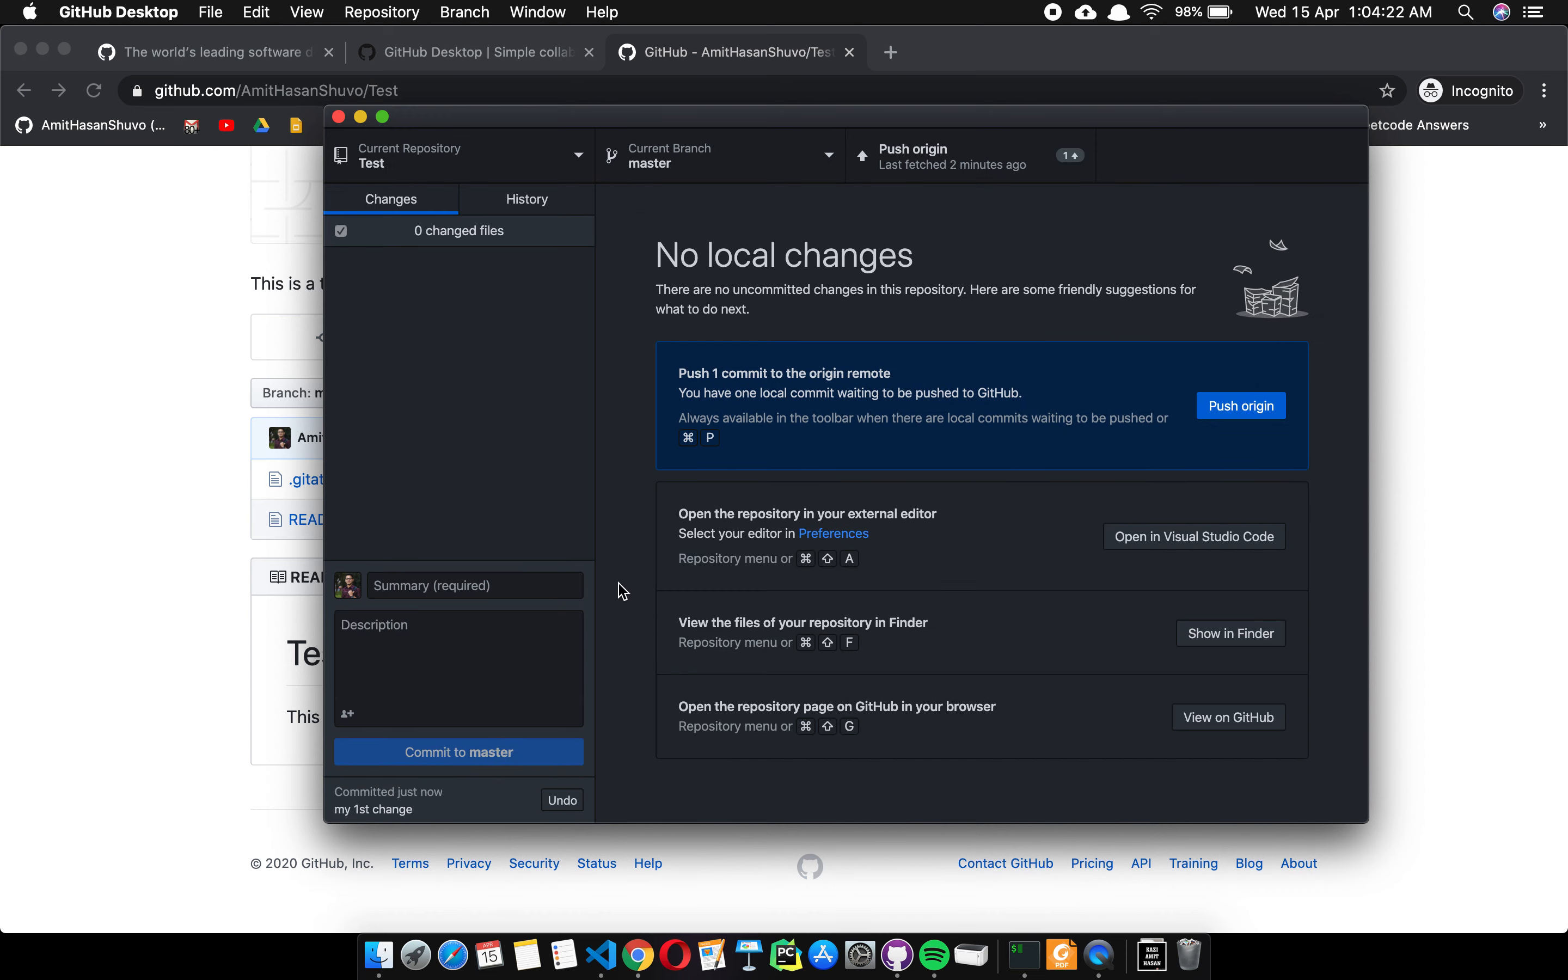
# Push the commit to the origin remote and reload the Test repository page in Chrome.
pyautogui.click(1241, 407)
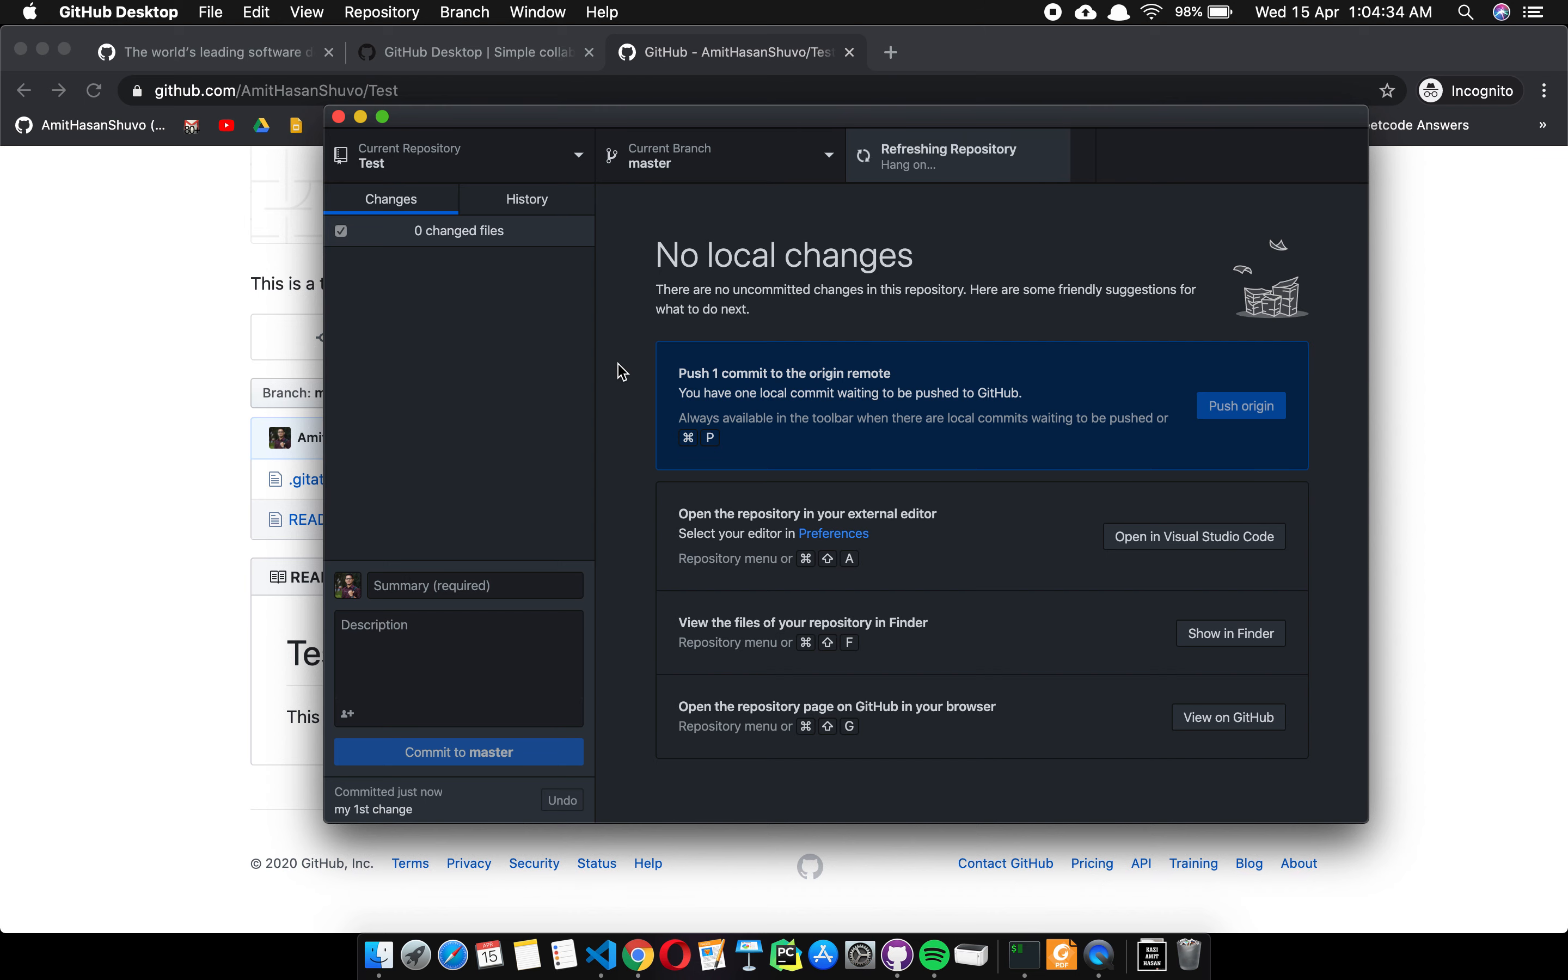
pyautogui.click(150, 350)
pyautogui.click(96, 92)
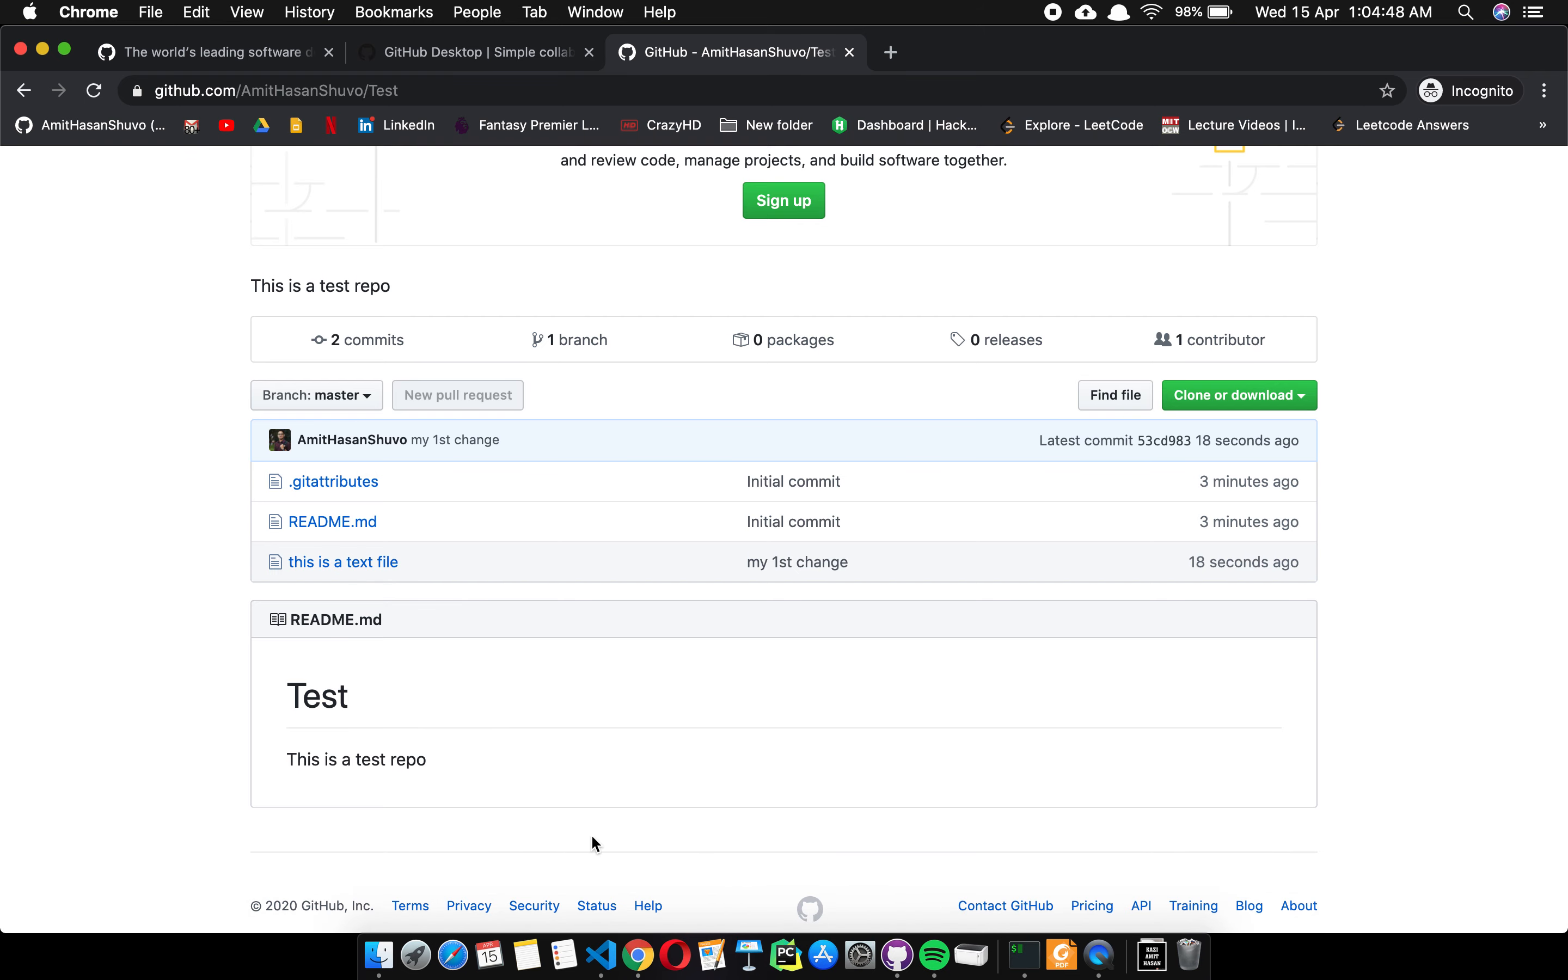
# In Visual Studio Code, extend the text file's line to "this is a text file for youtube.", save it, and return to GitHub Desktop.
pyautogui.click(593, 956)
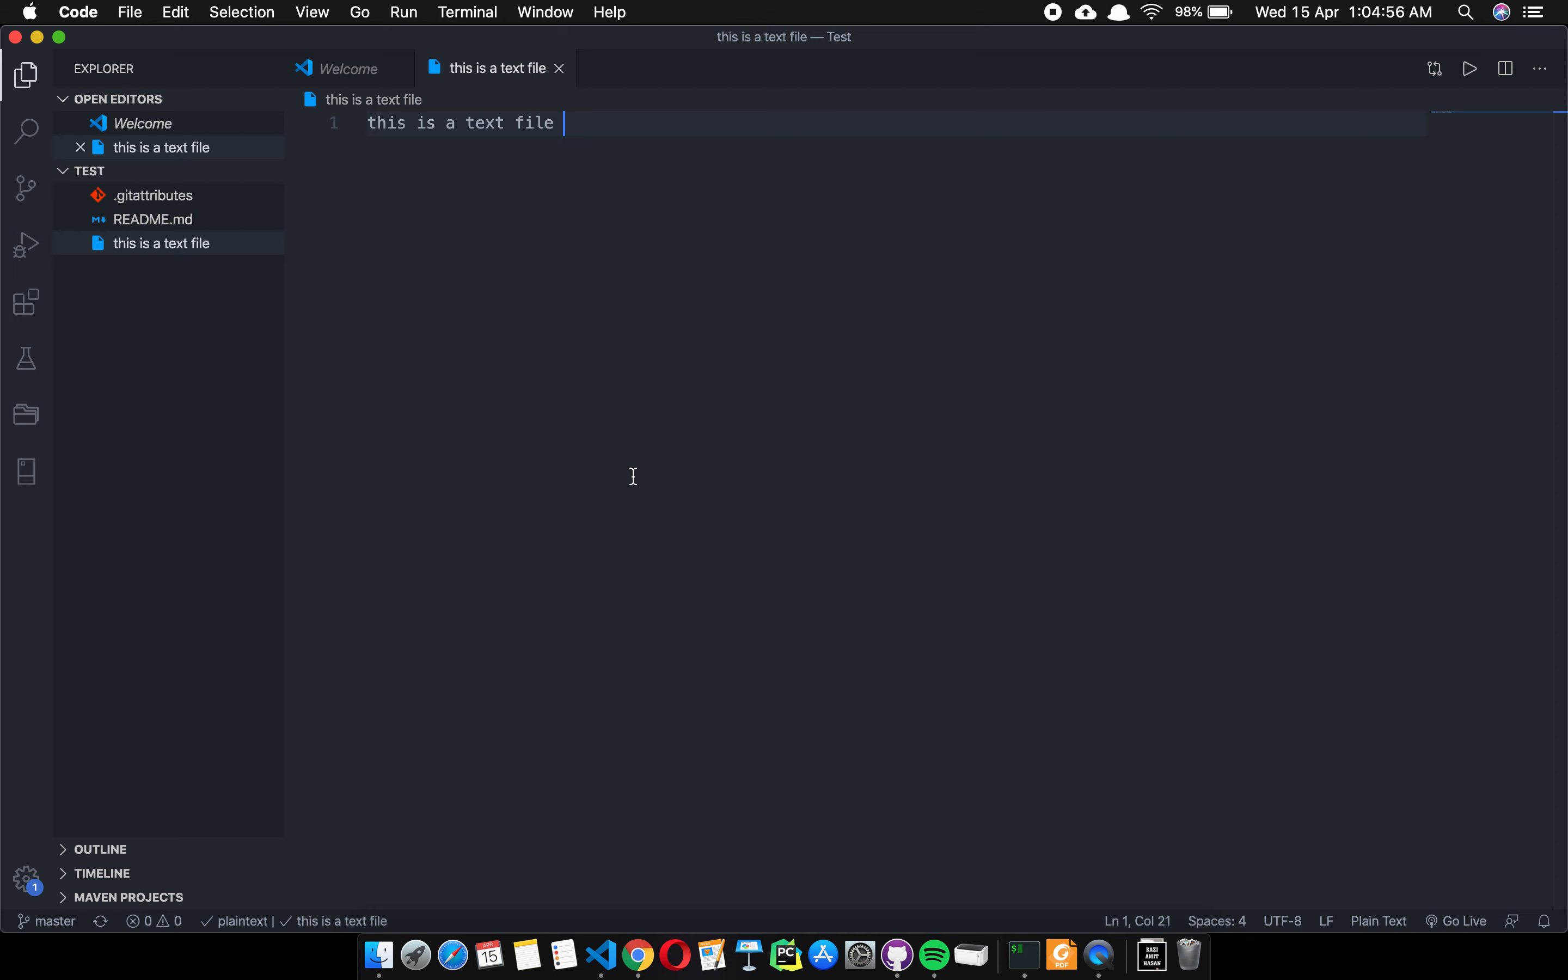
pyautogui.write('for youtuve')
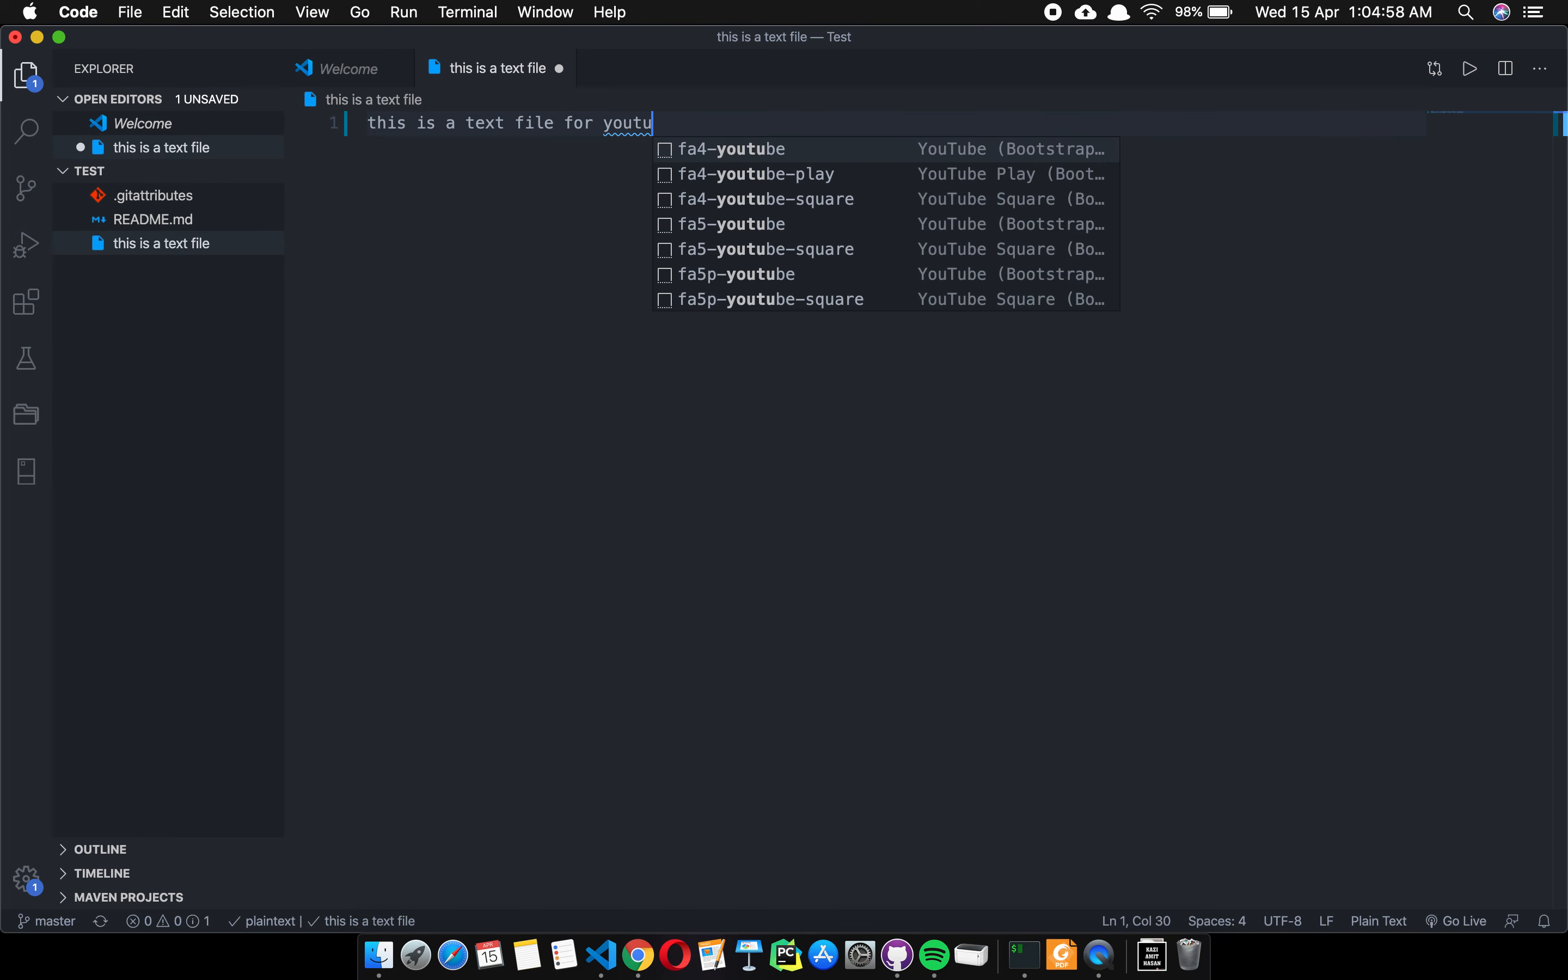
pyautogui.press('BackSpace')
pyautogui.press('BackSpace')
pyautogui.write('be.')
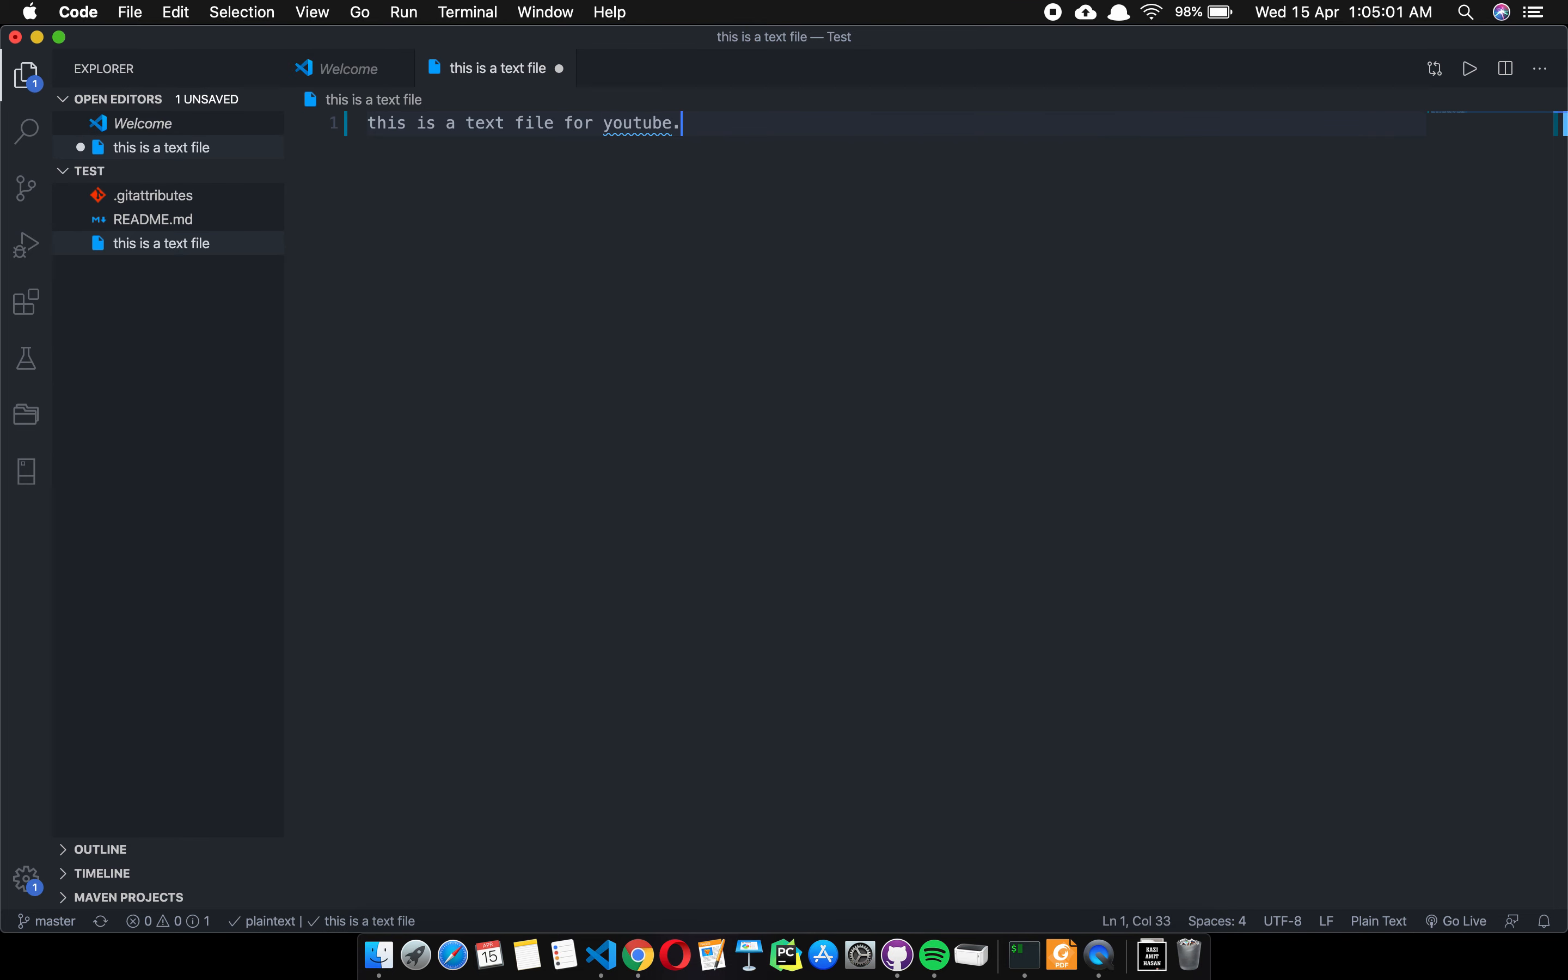
pyautogui.press('cmd+s')
pyautogui.click(897, 955)
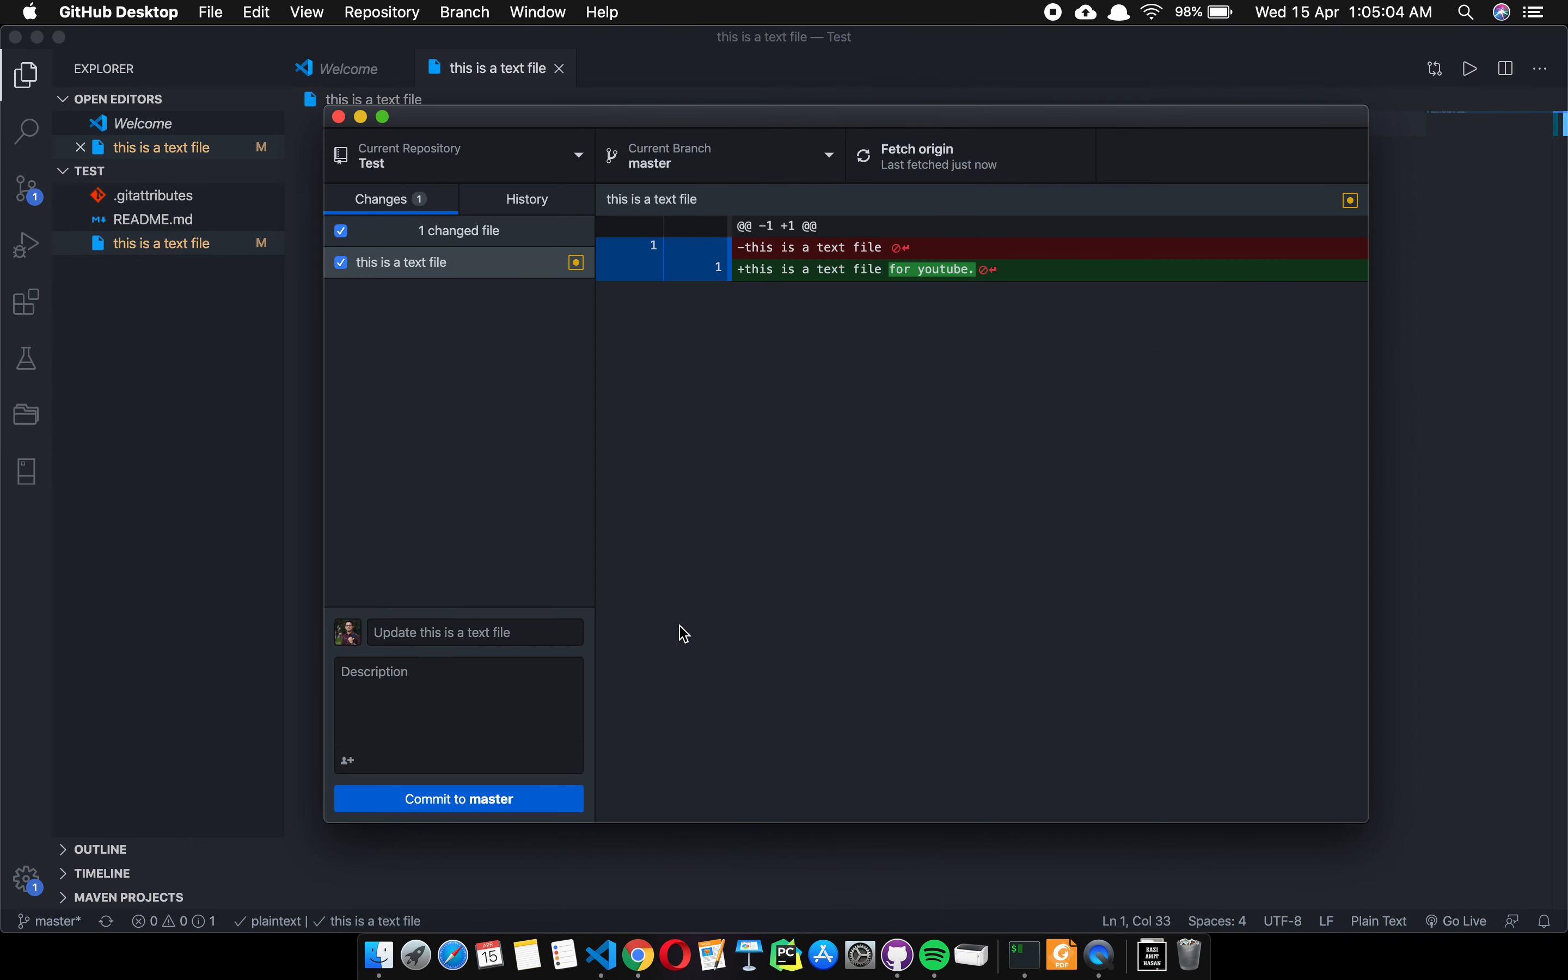